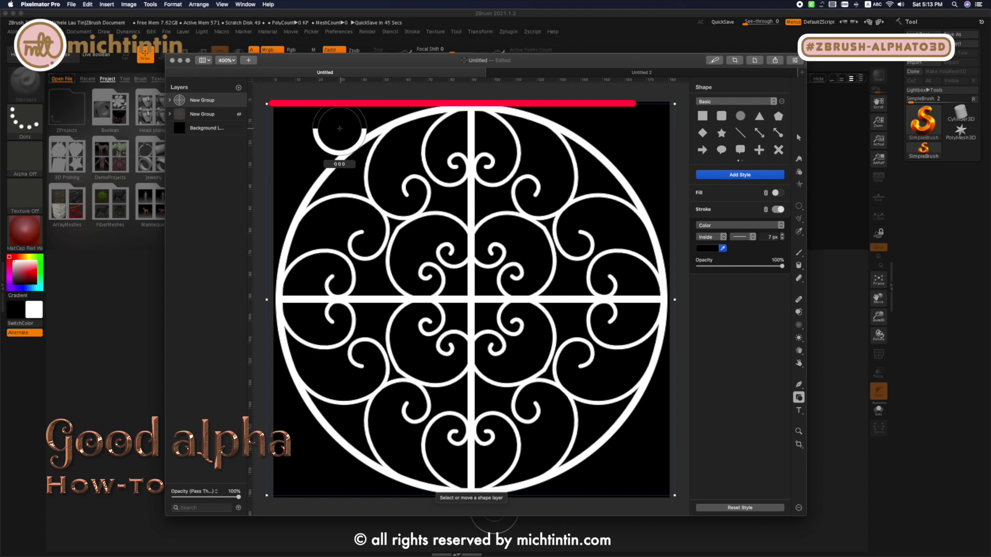
- Inspect the grille document's image size and open its color depth setting
left_click(754, 60)
left_click(764, 70)
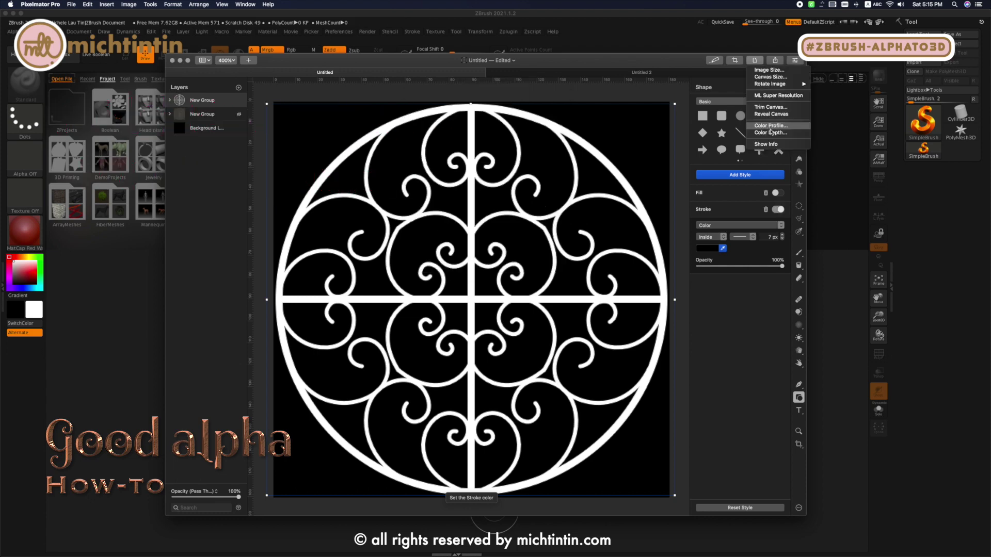
left_click(770, 136)
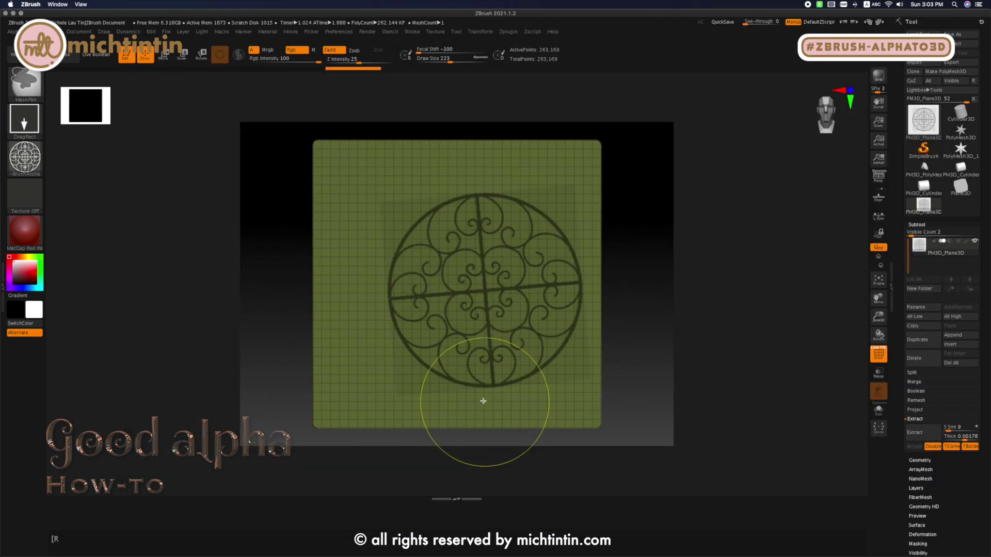
- Switch to ZBrush, undo the off-centre grille mask and mask the plane again with the alpha from its centre
key("ctrl+z")
mouse_move(452, 274)
left_mouse_down("ctrl")
mouse_move(465, 411)
mouse_move(442, 456)
mouse_move(448, 464)
left_mouse_up("ctrl")
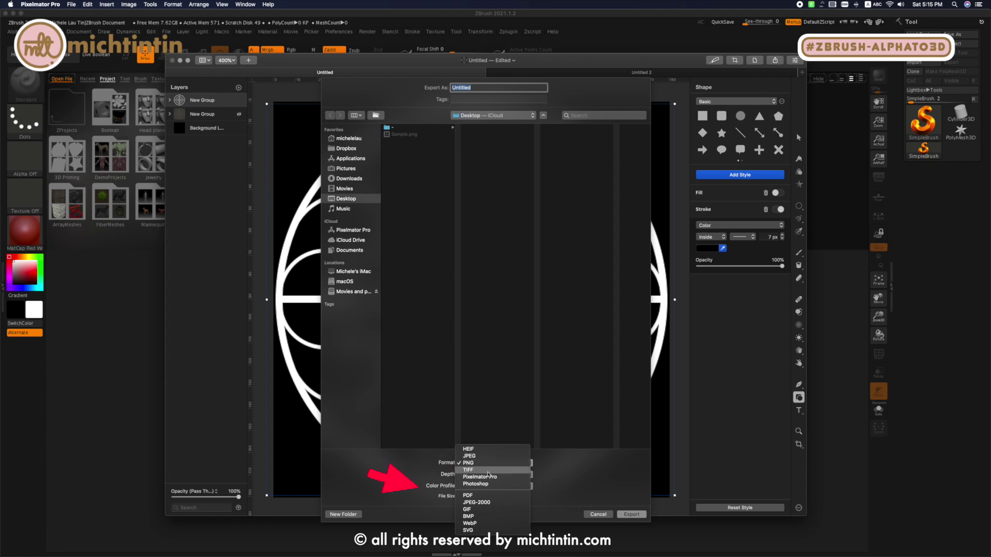
- Switch to Pixelmator Pro and set the export to PNG format with a depth of 16 Bits/Channel
left_click(504, 410)
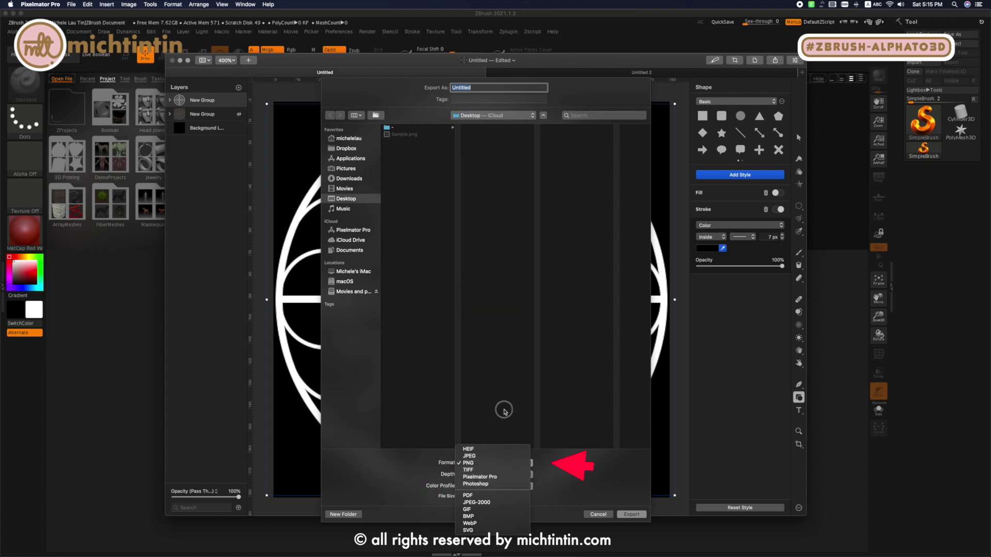
left_click(494, 477)
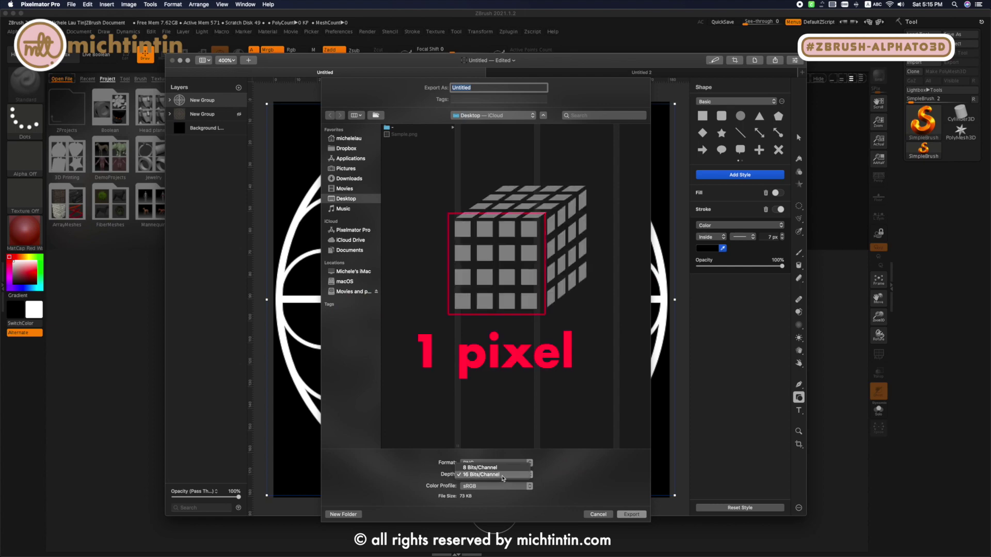
left_click(503, 475)
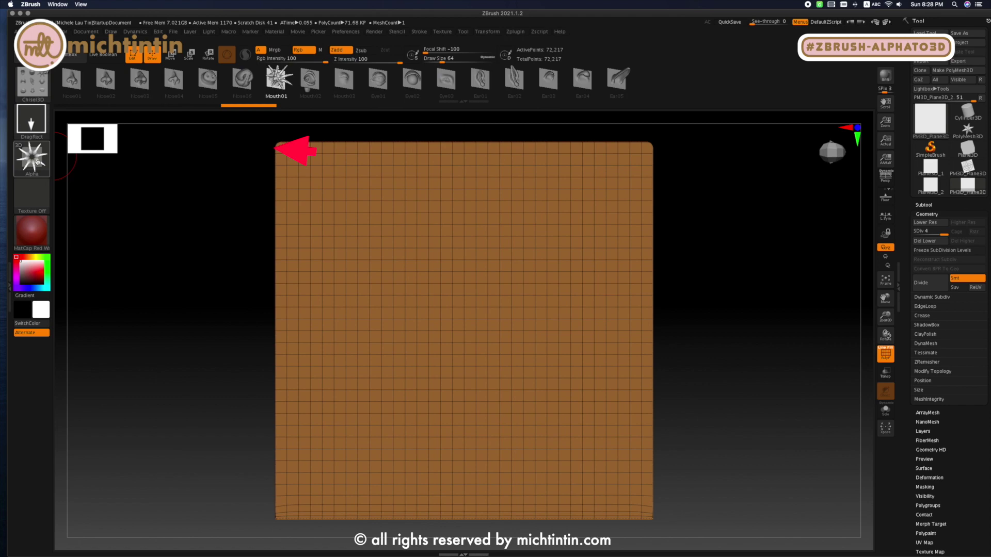
- Switch to ZBrush and stamp the selected Chisel3D alpha onto the centre of the plane
mouse_move(35, 157)
left_click_drag(467, 338, 454, 552)
left_click_drag(740, 288, 754, 338)
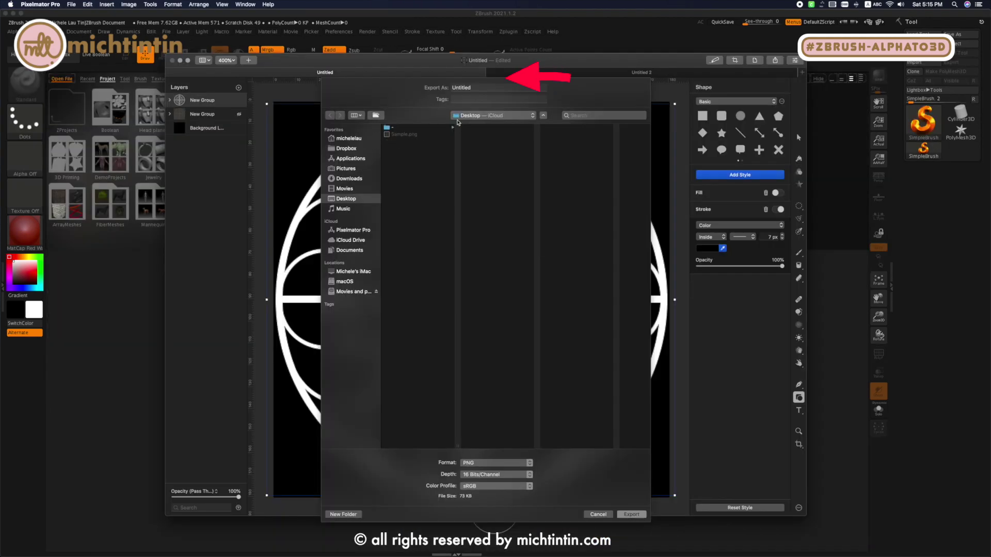
- Switch to Pixelmator Pro and name the exported PNG file Sample
type("Sample")
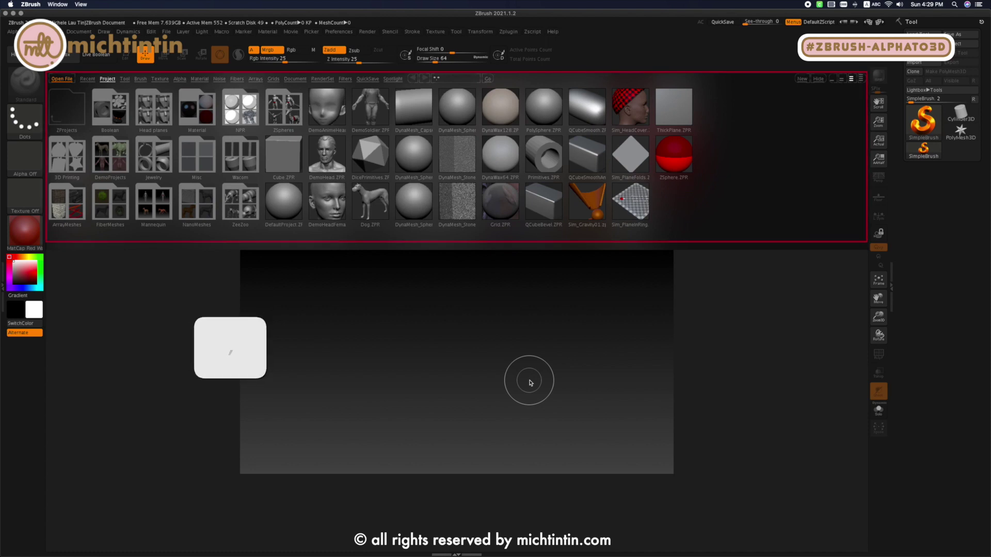
- In ZBrush, hide LightBox, create a new document sized to the window and save it as the startup document
key("comma")
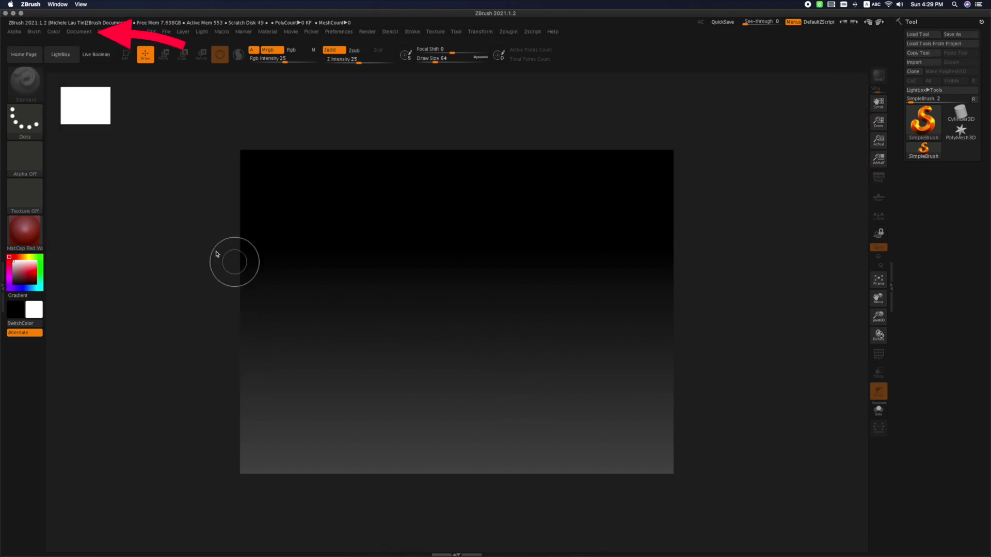
left_click(79, 31)
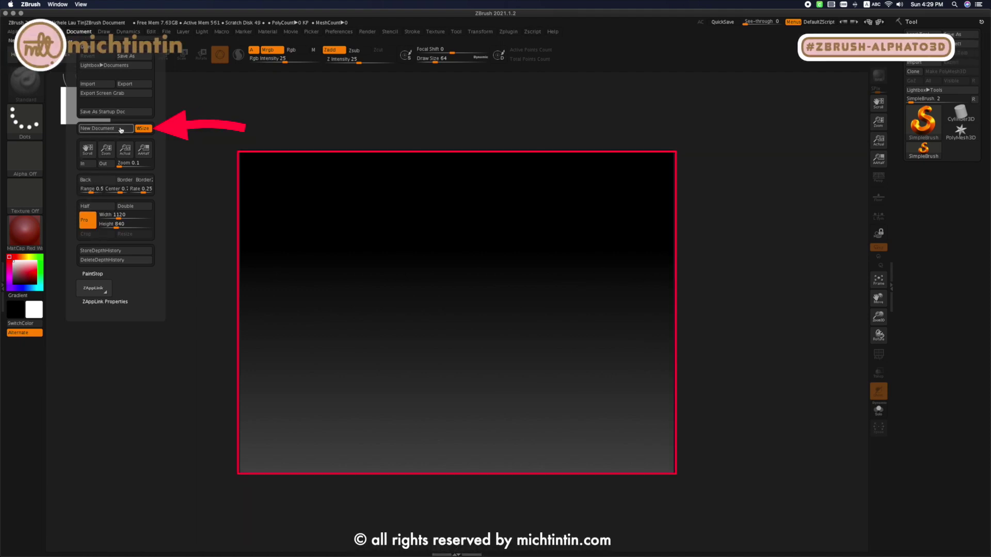
left_click(147, 128)
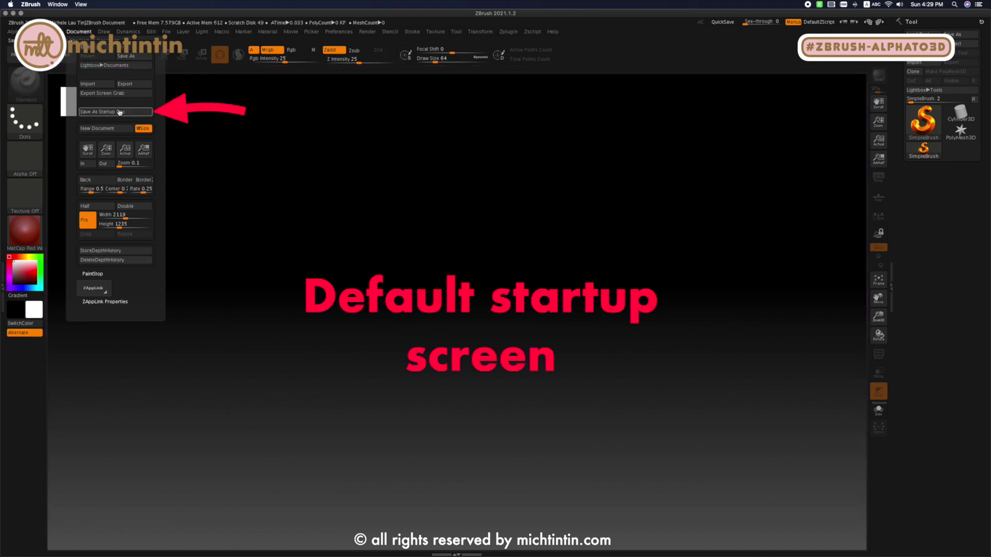
left_click(119, 112)
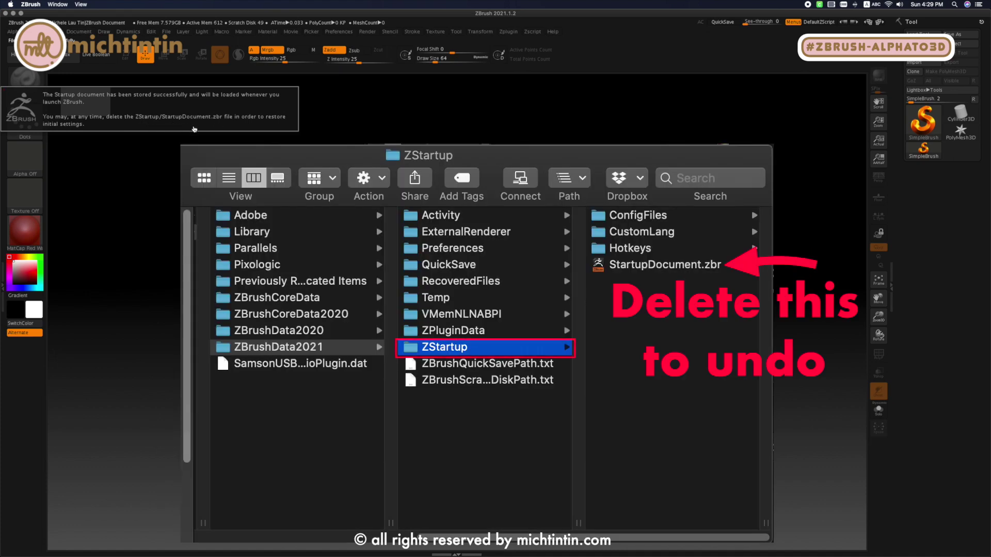
left_click(255, 127)
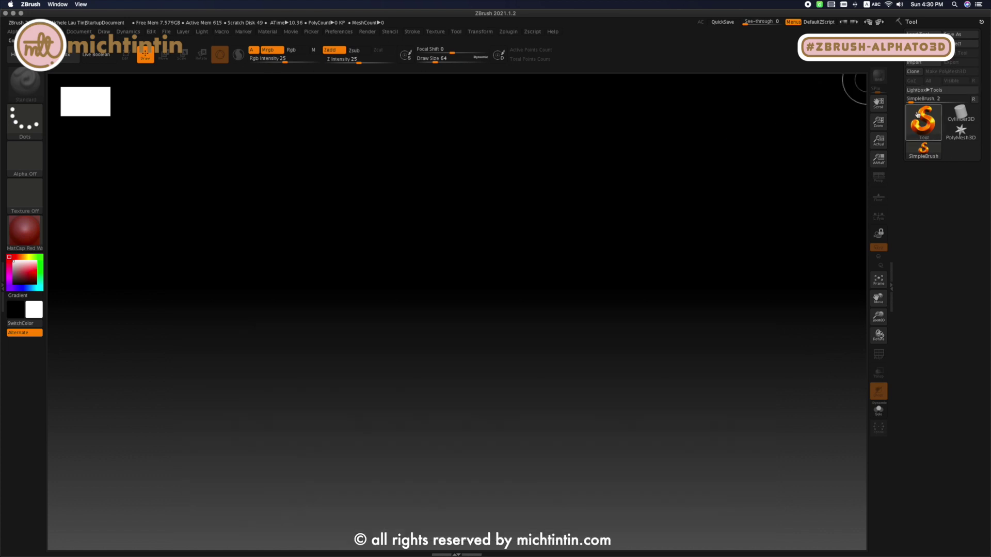
- Draw a Plane3D mesh on the canvas and turn on Edit mode for it
left_click(922, 120)
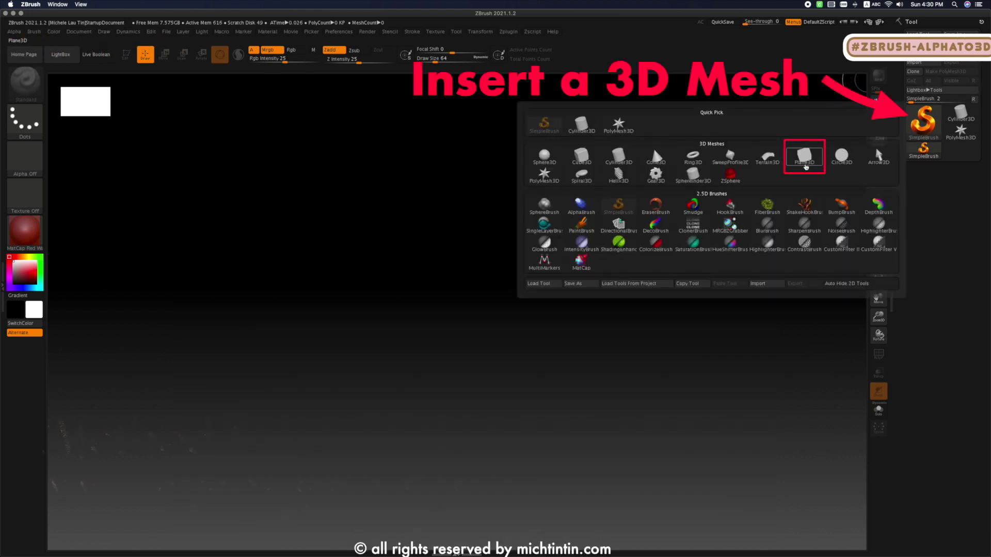
left_click(810, 164)
mouse_move(280, 159)
left_mouse_down()
mouse_move(393, 258)
mouse_move(713, 237)
mouse_move(743, 206)
mouse_move(736, 164)
left_mouse_up()
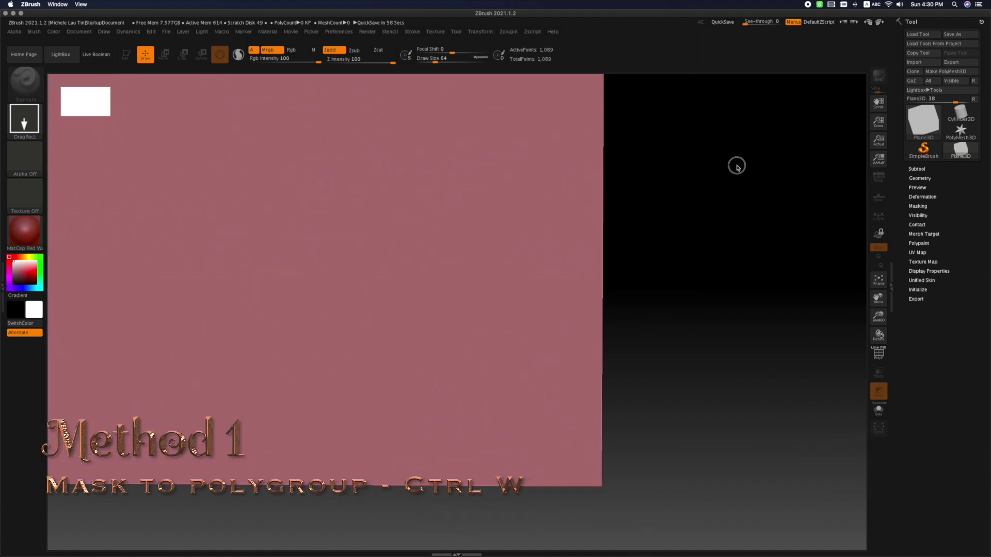
left_click(126, 55)
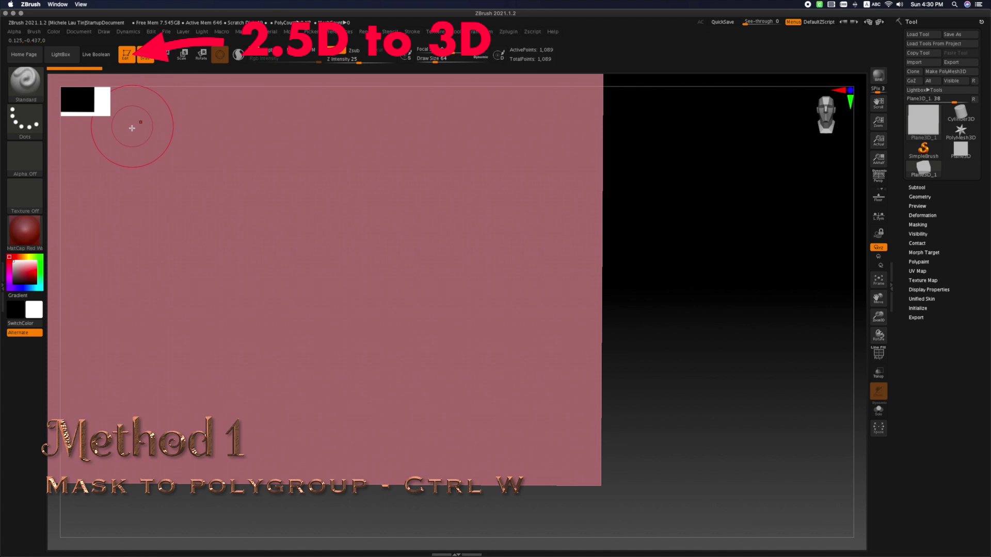
- Convert the plane to a PolyMesh3D and display its PolyFrame
left_click(945, 72)
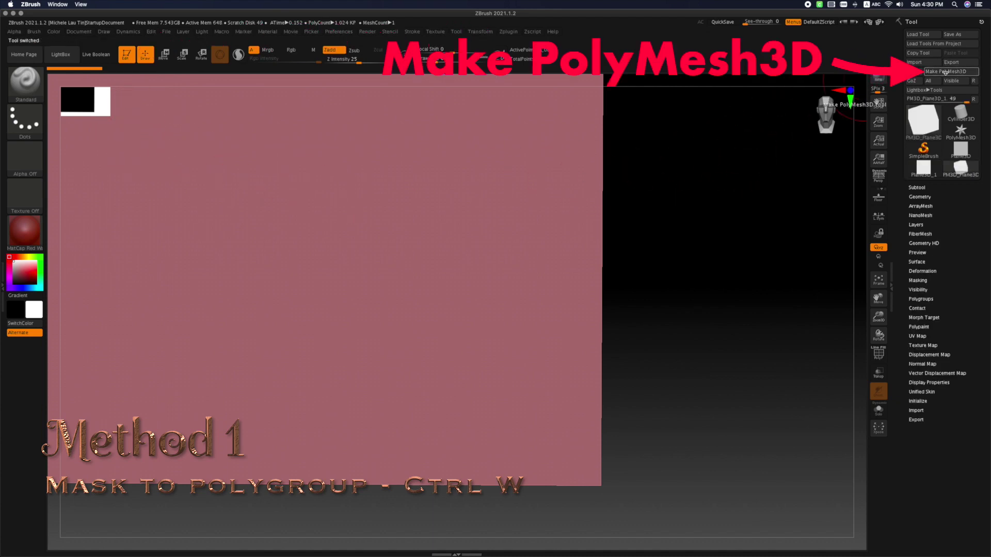
left_click(879, 354)
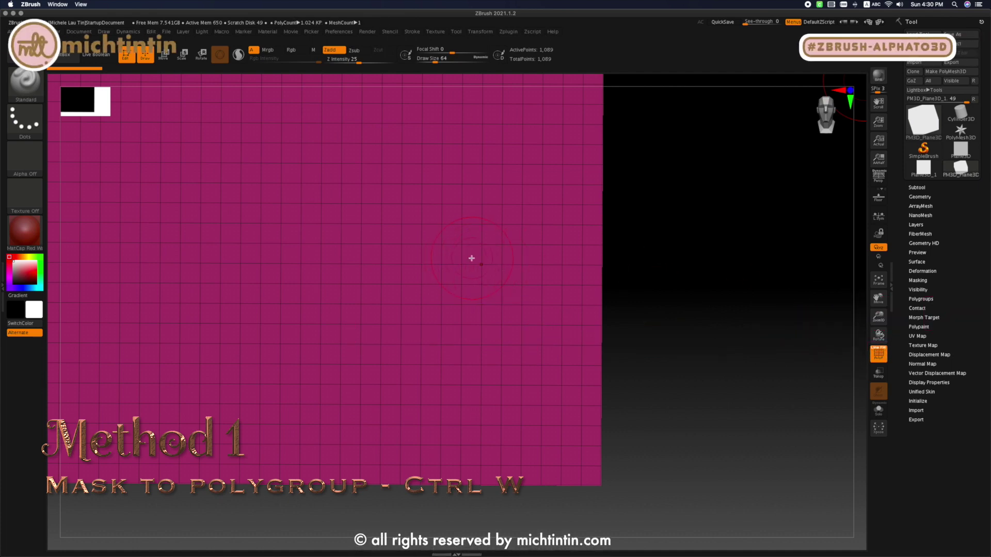
key("f")
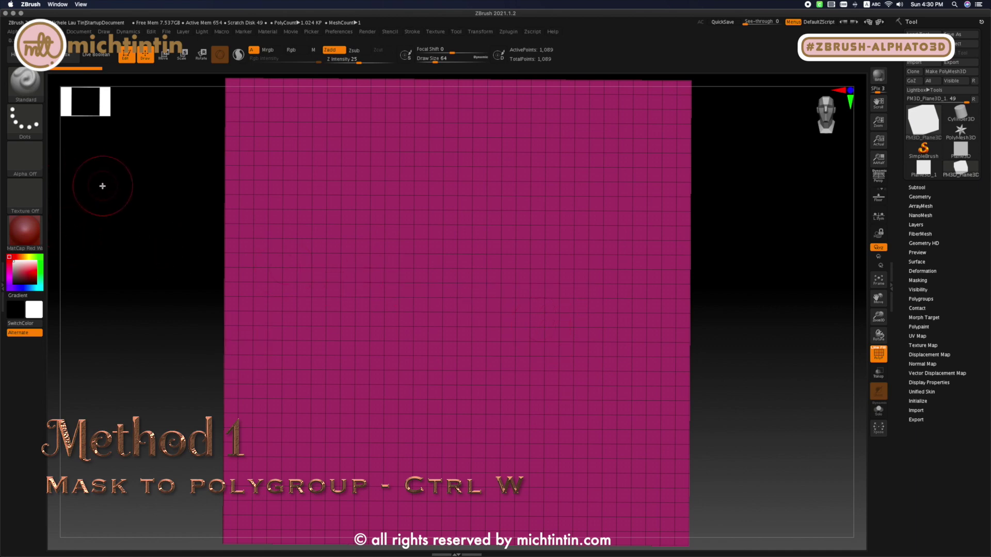
- Import Sample.png from the Desktop as an alpha for the MaskPen brush
key("ctrl")
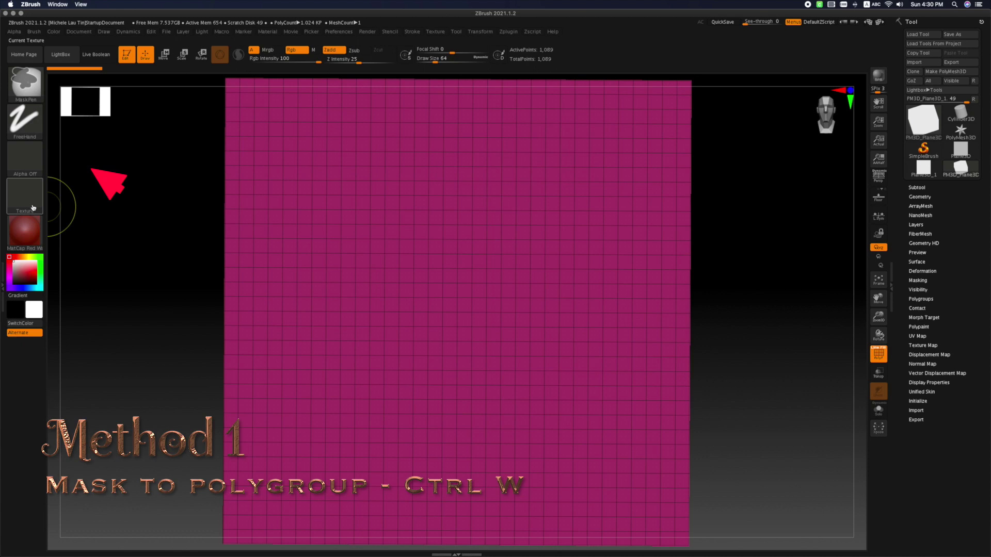
left_click(24, 165)
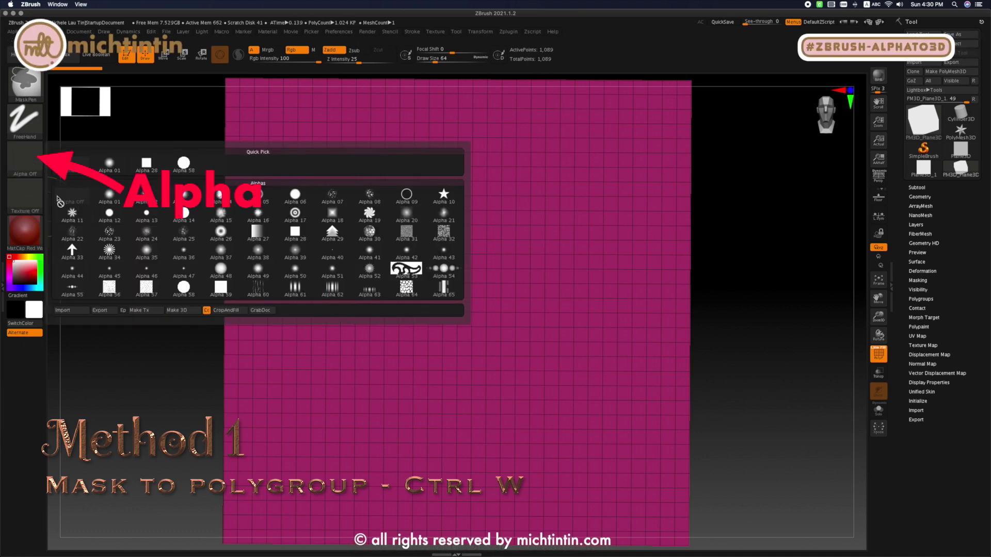
left_click(78, 311)
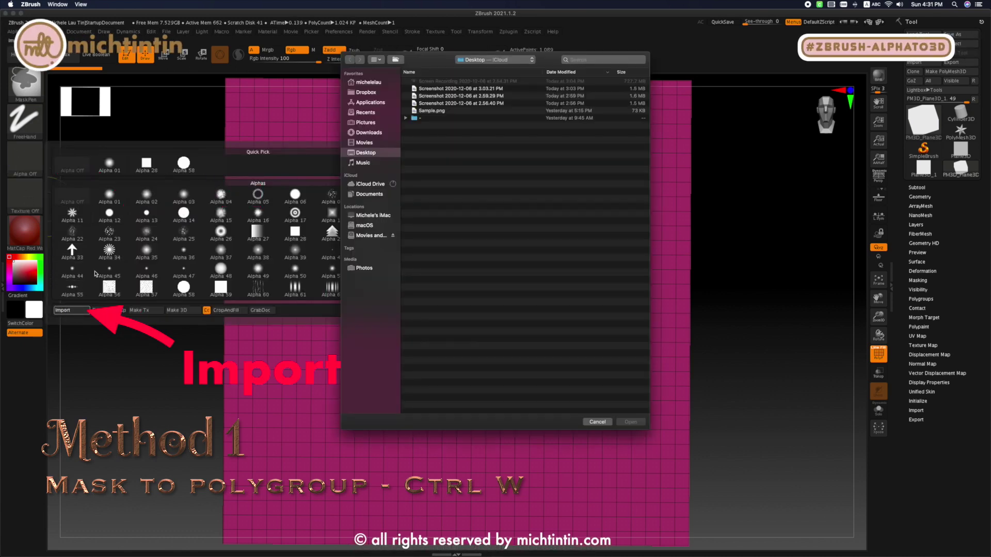
left_click(434, 110)
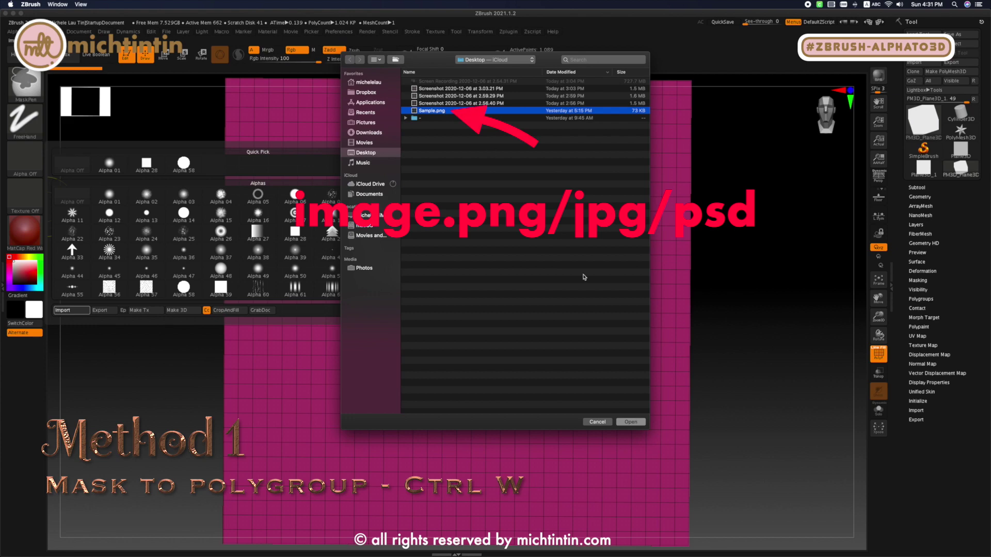
left_click(638, 422)
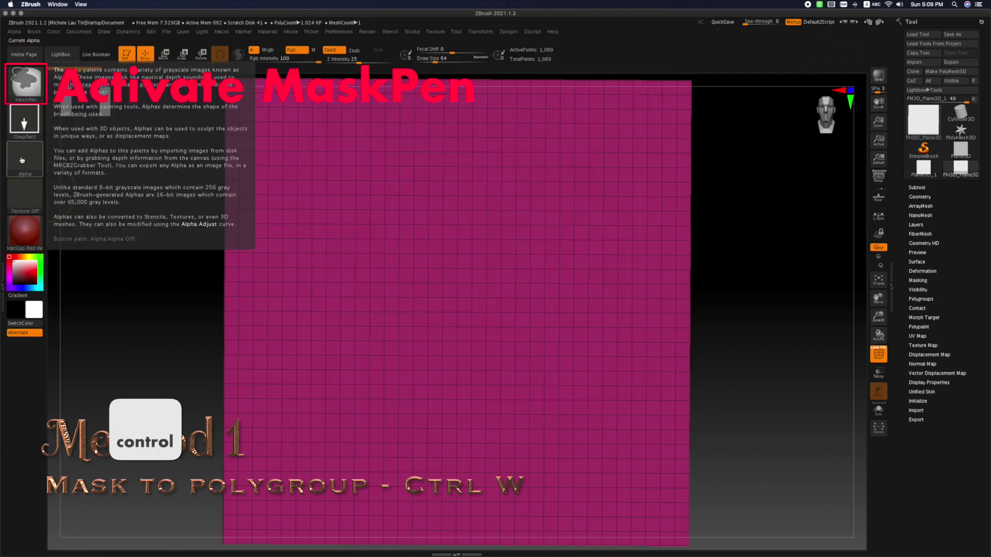
- Assign the imported Sample alpha and the DragRect stroke to the MaskPen brush
left_click(35, 168, "ctrl")
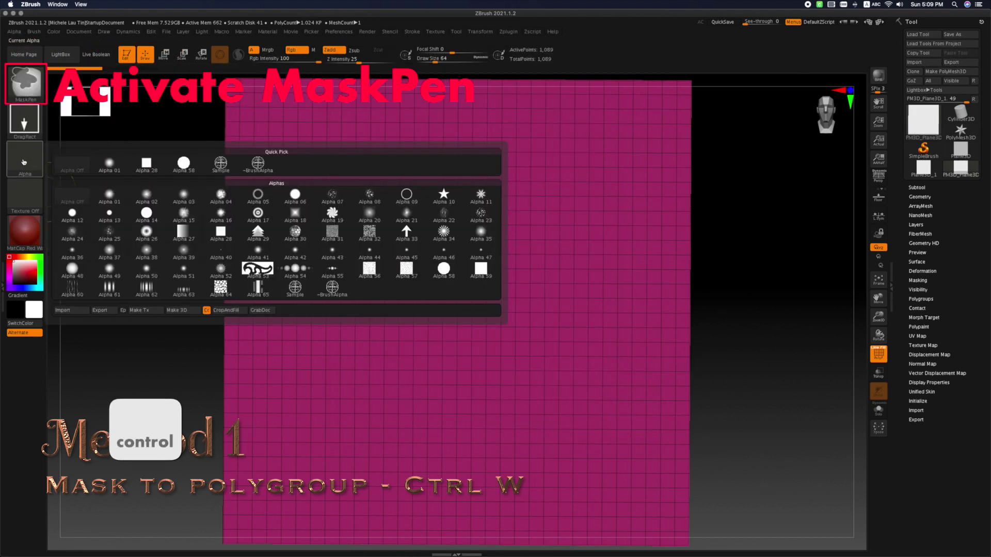
left_click(224, 165, "ctrl")
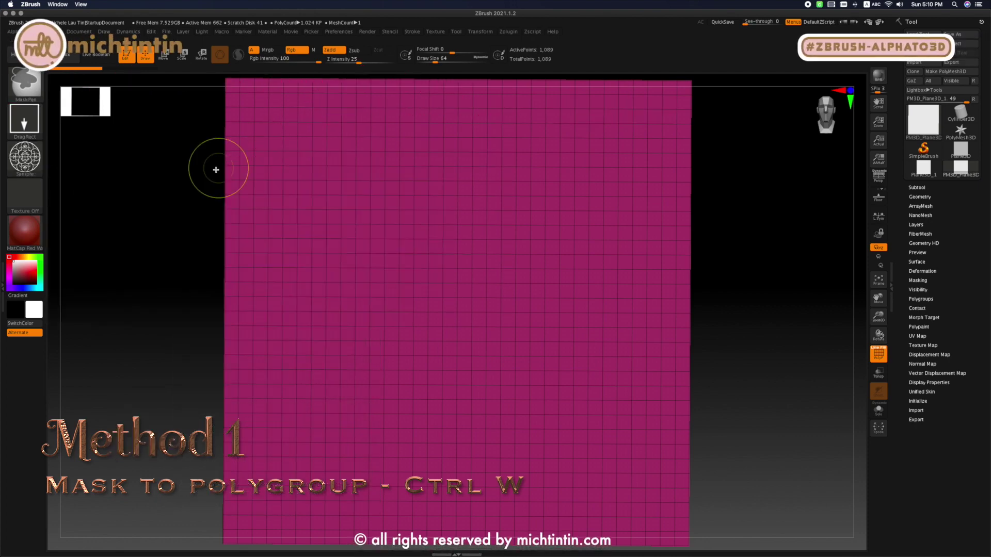
key("ctrl")
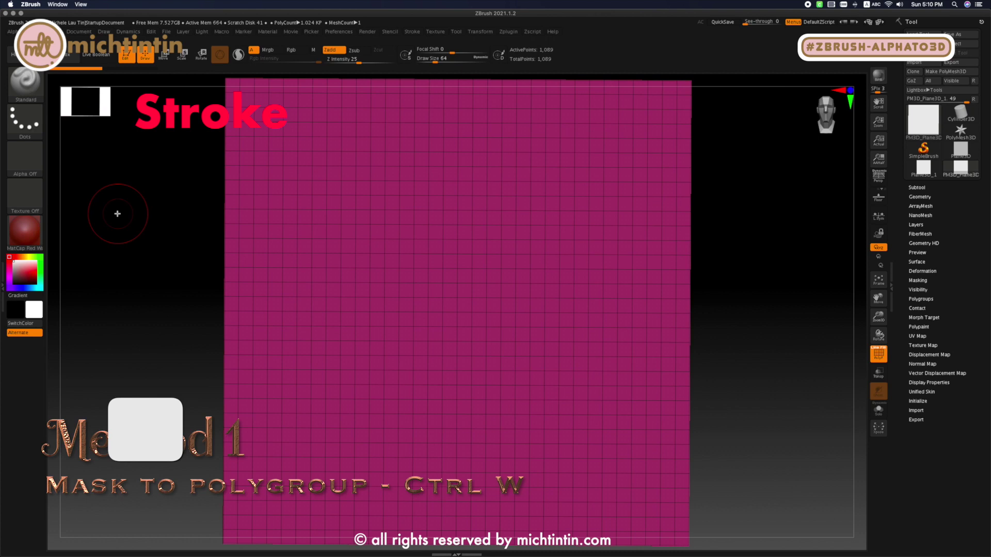
left_click(24, 117)
left_click(109, 128)
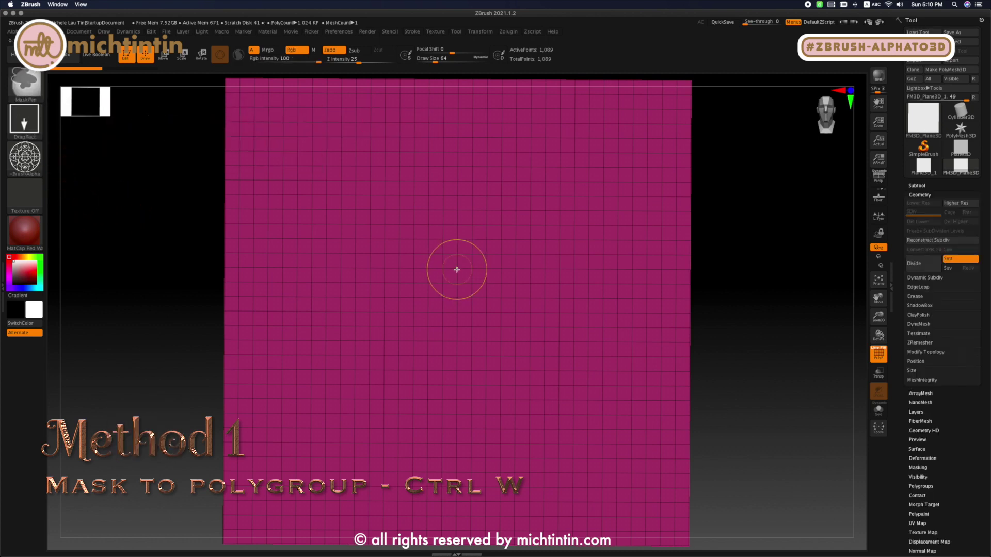
- Try to mask the undivided plane with the grille alpha from its centre, and undo the mask
left_click_drag(459, 289, 457, 548, "ctrl")
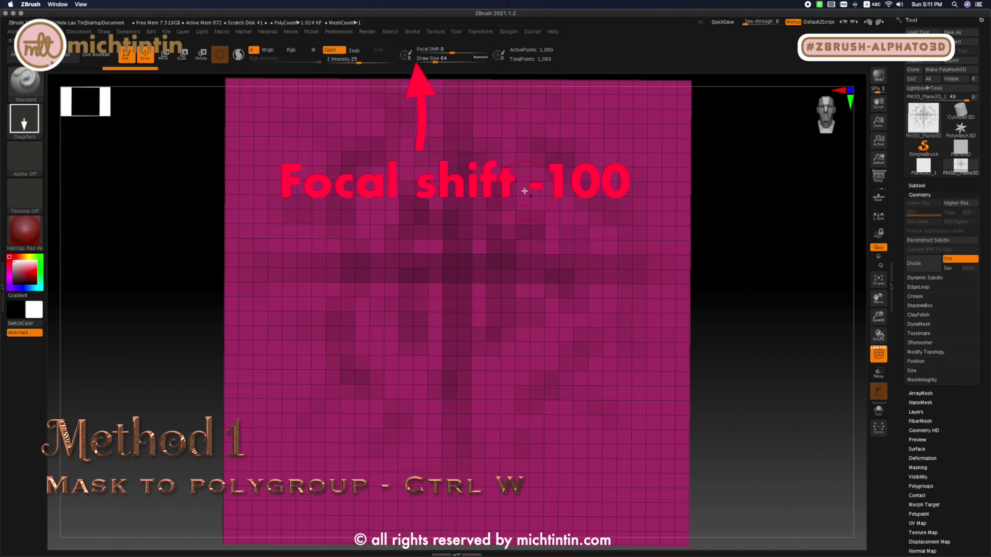
key("ctrl")
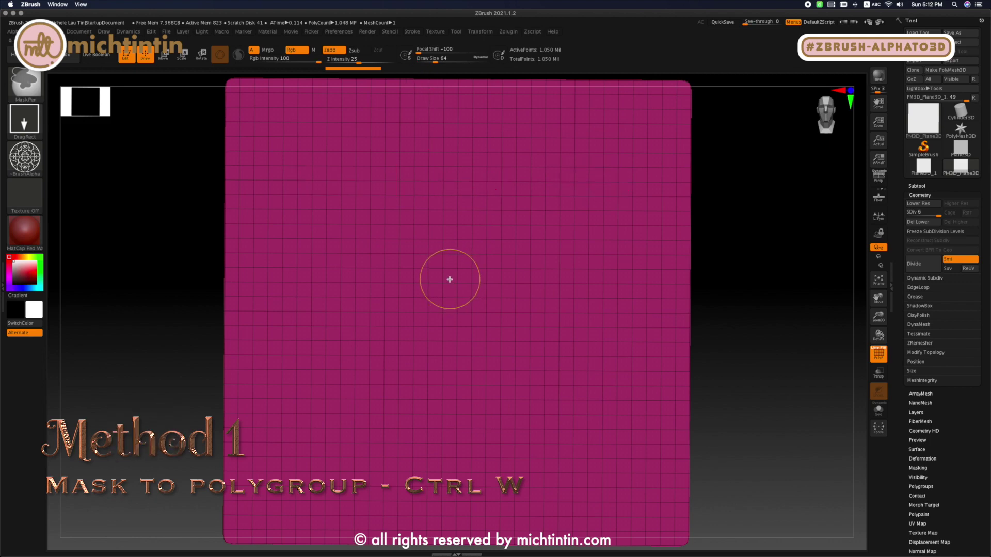
key("ctrl")
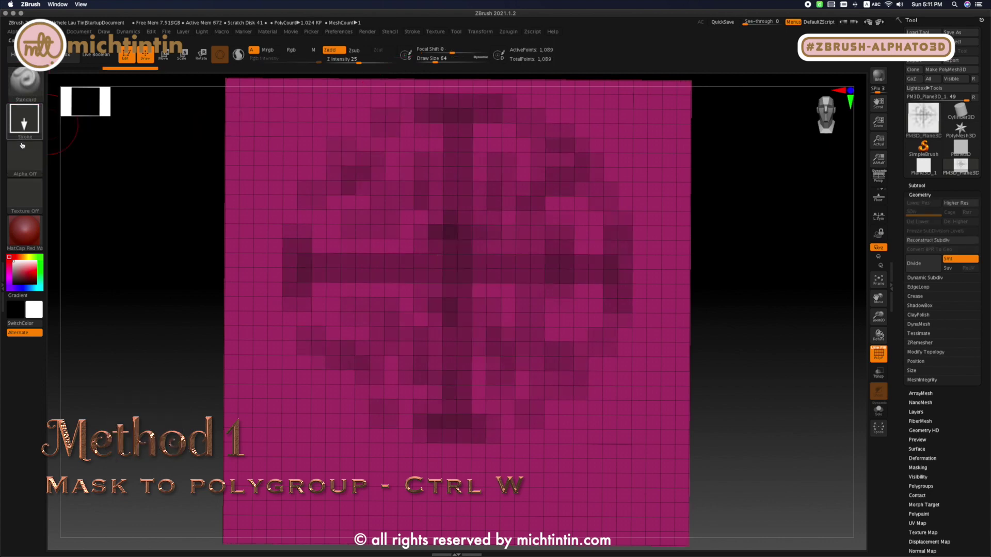
left_click(28, 93)
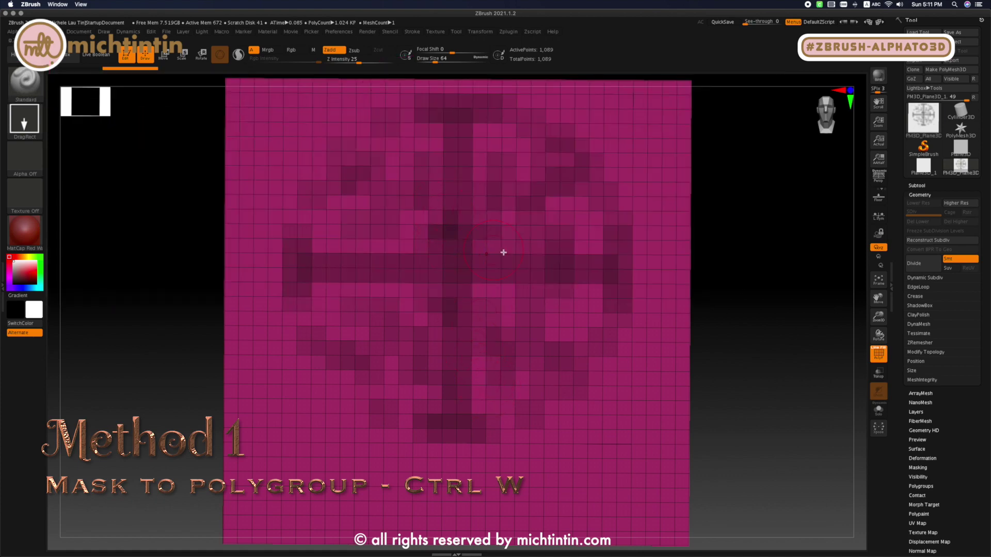
key("ctrl+z")
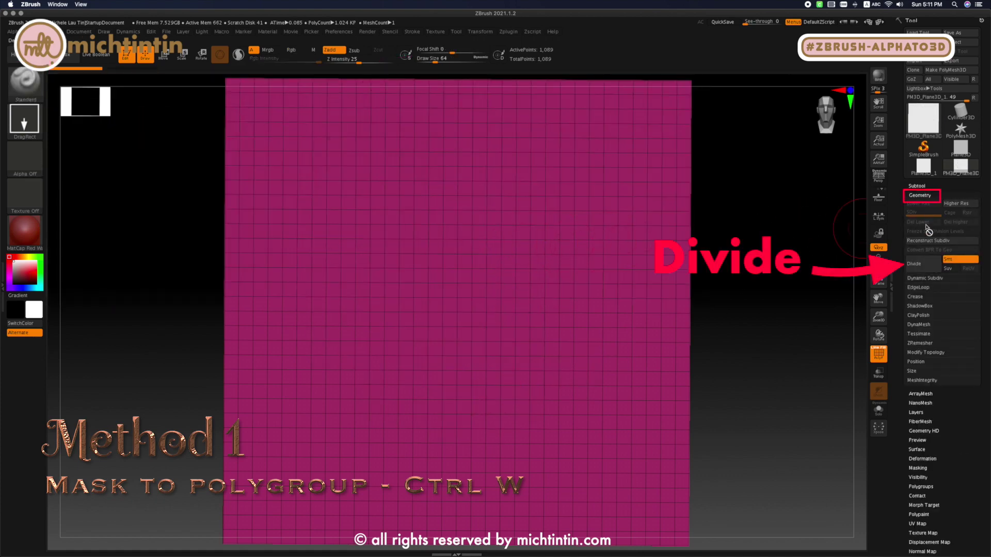
- Subdivide the plane four times with Divide and smoothing on
left_click(923, 268)
left_click(923, 267)
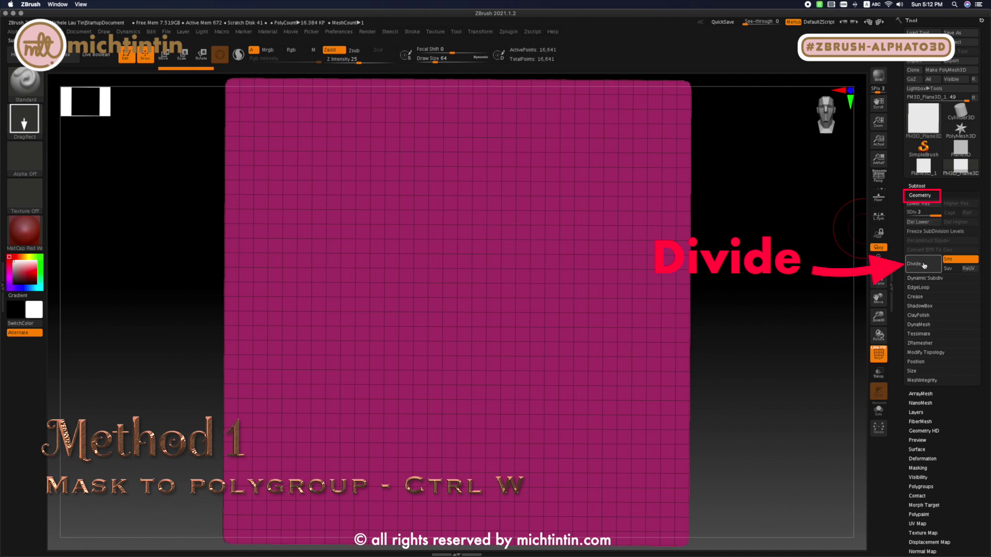
left_click(924, 266)
left_click(924, 266)
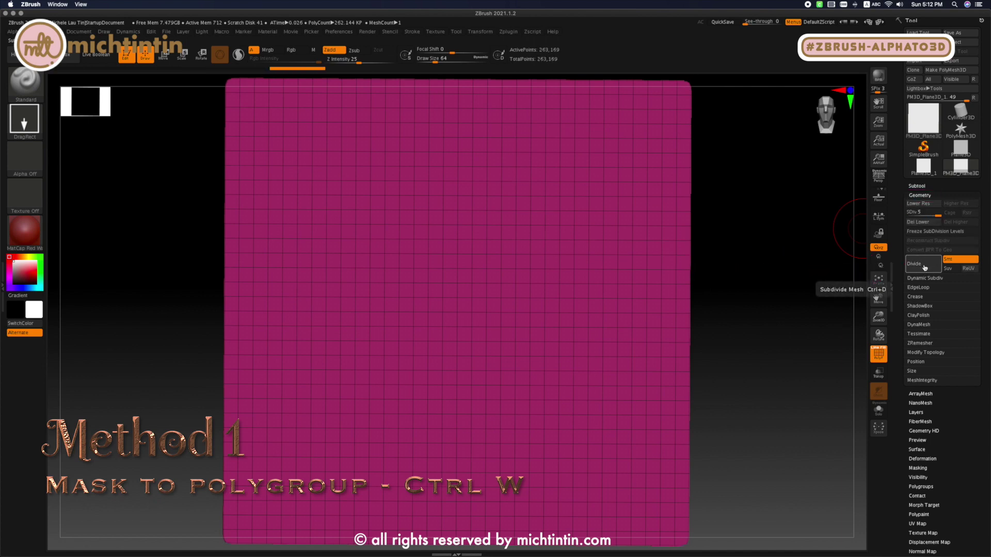
- Subdivide the plane once more and stamp the radial spoke alpha from its centre with the Standard brush
left_click(926, 264)
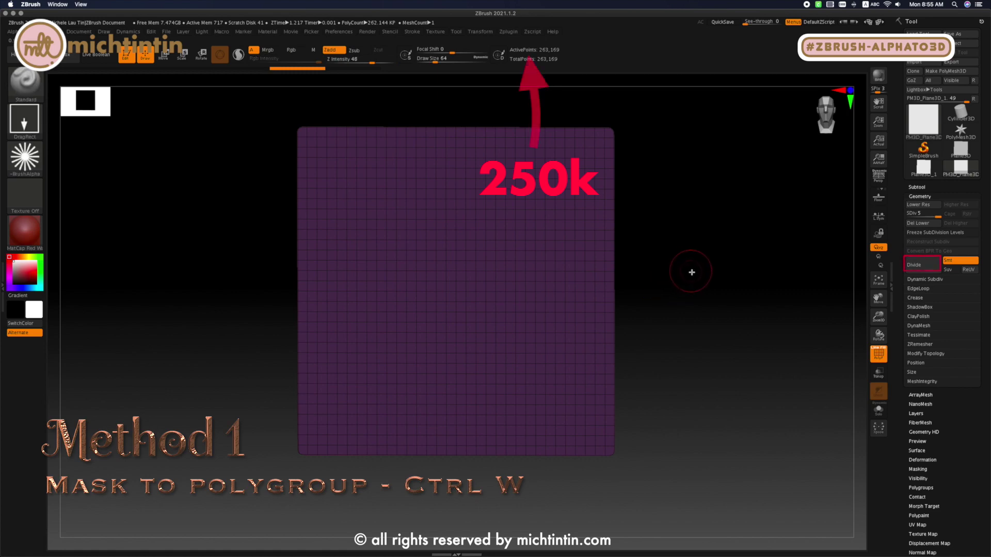
mouse_move(690, 272)
left_mouse_down("shift")
mouse_move(699, 271)
mouse_move(679, 268)
left_mouse_up("shift")
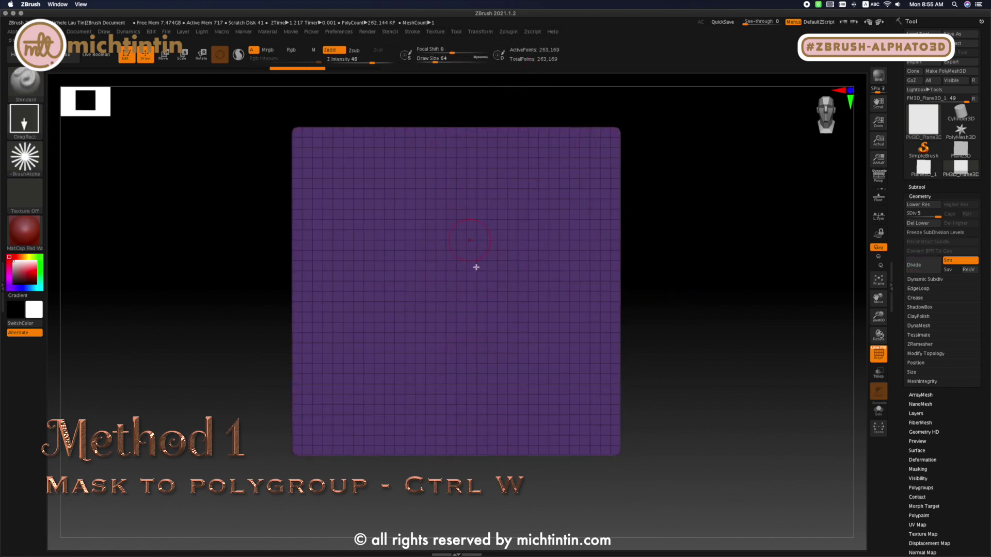
left_click_drag(451, 300, 448, 455)
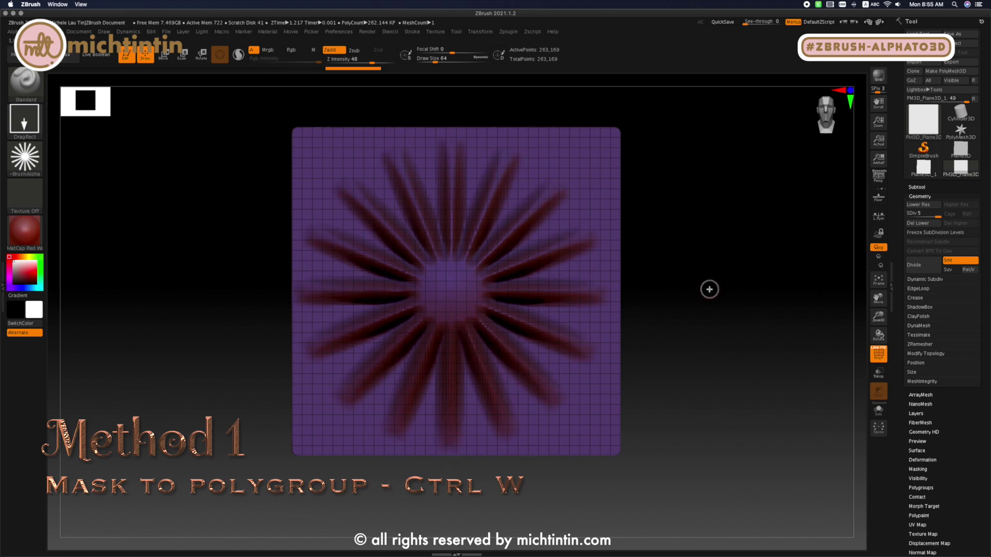
mouse_move(709, 289)
left_mouse_down()
mouse_move(741, 294)
mouse_move(698, 294)
mouse_move(703, 283)
left_mouse_up()
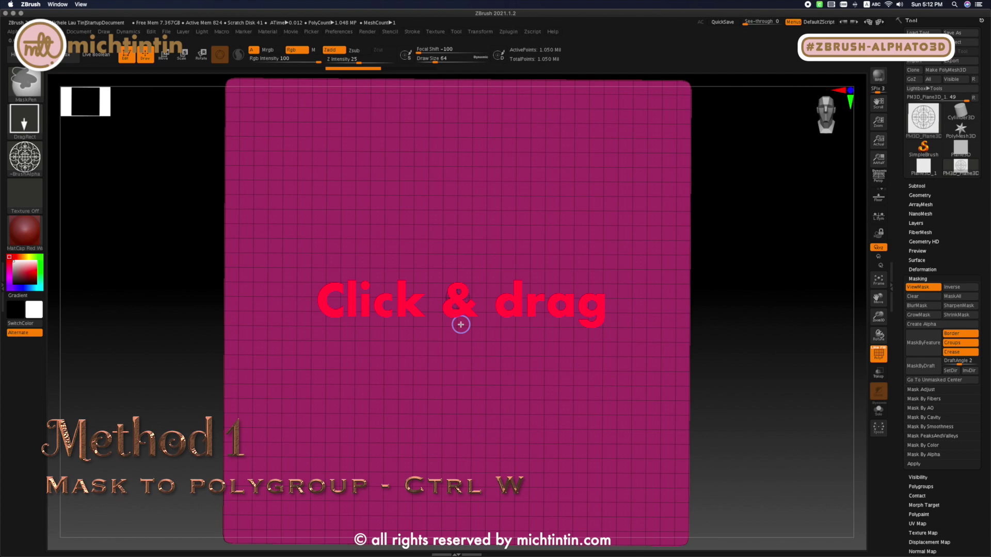
- Mask the plane with the grille alpha from its centre and turn the sharpened mask into a polygroup
mouse_move(458, 298)
left_mouse_down("ctrl")
mouse_move(463, 454)
mouse_move(508, 539)
mouse_move(800, 427)
mouse_move(814, 354)
mouse_move(766, 318)
mouse_move(754, 283)
mouse_move(763, 296)
left_mouse_up("ctrl")
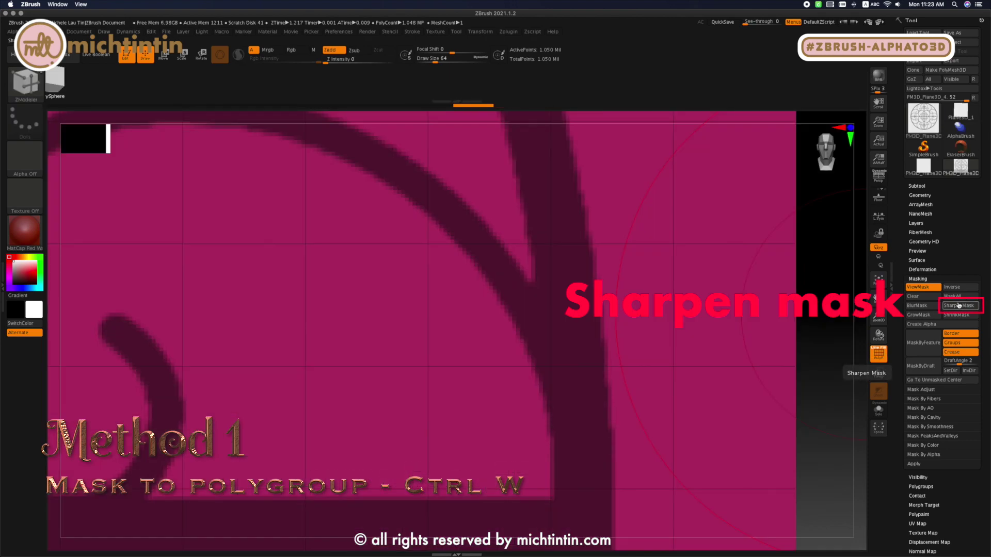
key("f")
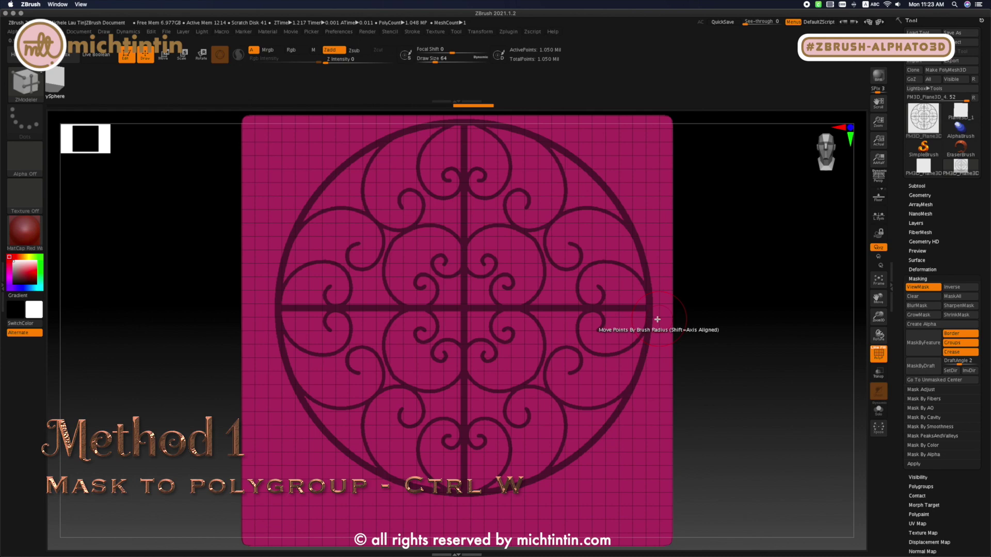
key("ctrl+w")
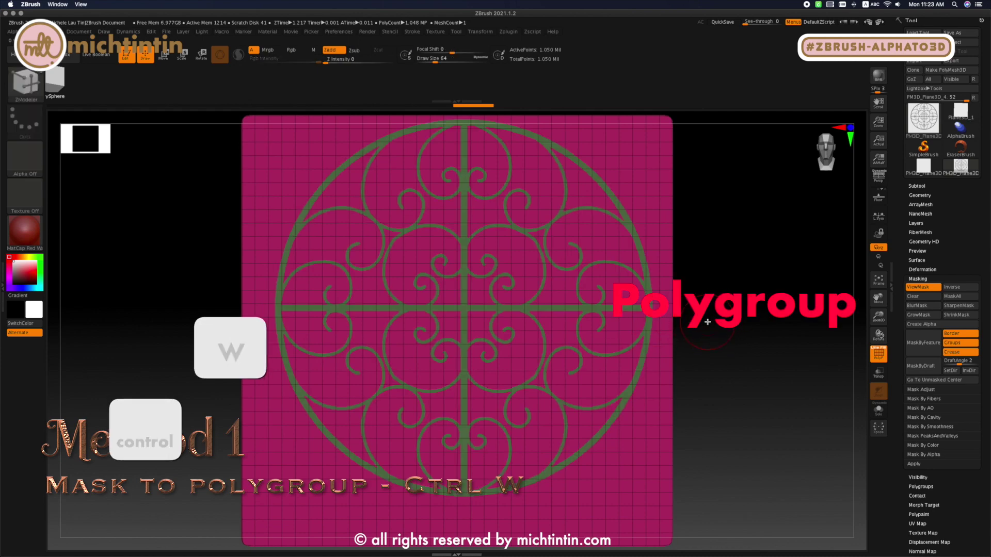
right_click_drag(676, 258, 772, 269, "ctrl")
right_click_drag(640, 271, 747, 293, "ctrl")
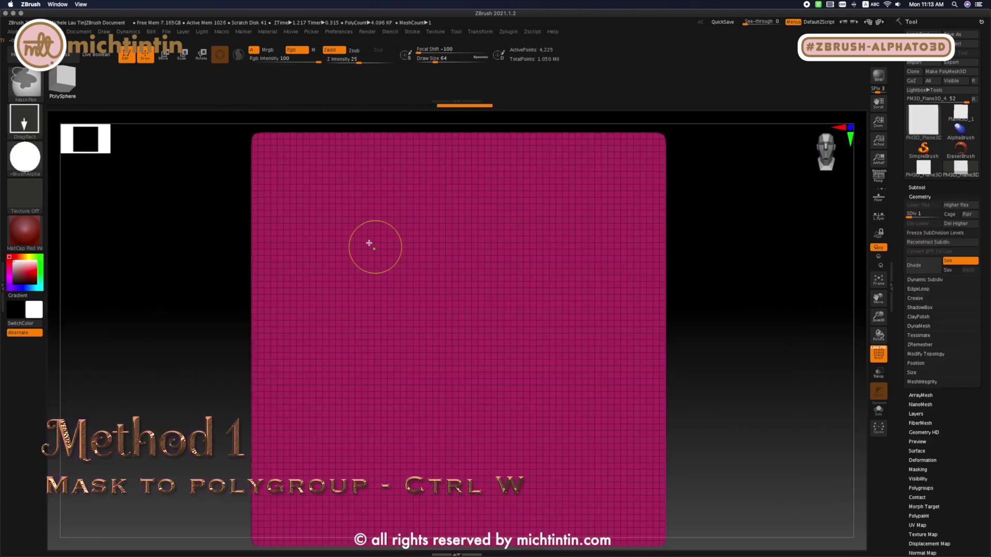
- Mask circles of various sizes across the low-resolution plane with the round alpha, converting each into its own polygroup
left_click_drag(345, 248, 388, 334, "ctrl")
key("ctrl+w")
left_click_drag(490, 256, 527, 307, "ctrl")
key("ctrl+w")
left_click_drag(565, 349, 603, 387, "ctrl")
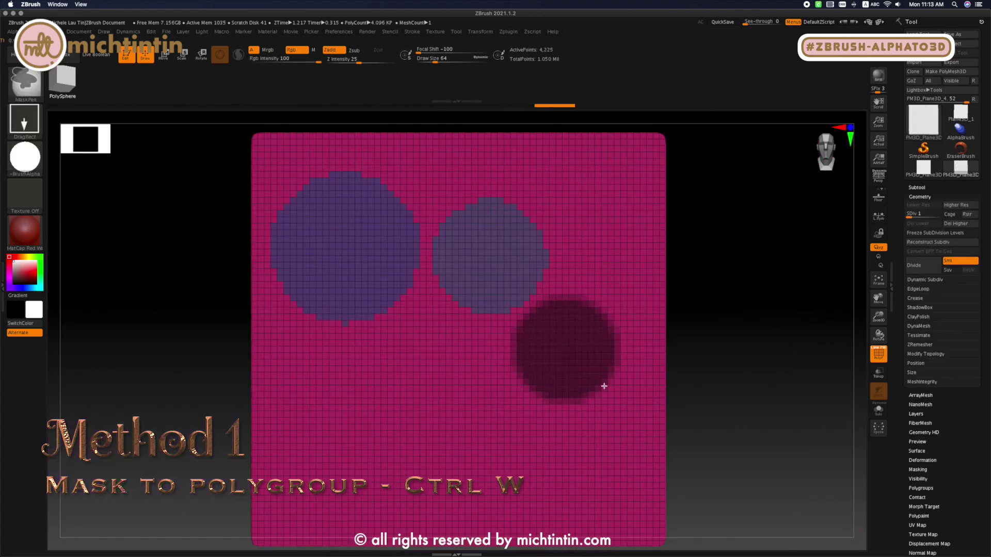
key("ctrl+w")
left_click_drag(365, 424, 422, 516, "ctrl")
key("ctrl+w")
key("ctrl+w")
left_click_drag(448, 344, 464, 379, "ctrl")
key("ctrl+w")
left_click_drag(603, 469, 642, 543, "ctrl")
key("ctrl+w")
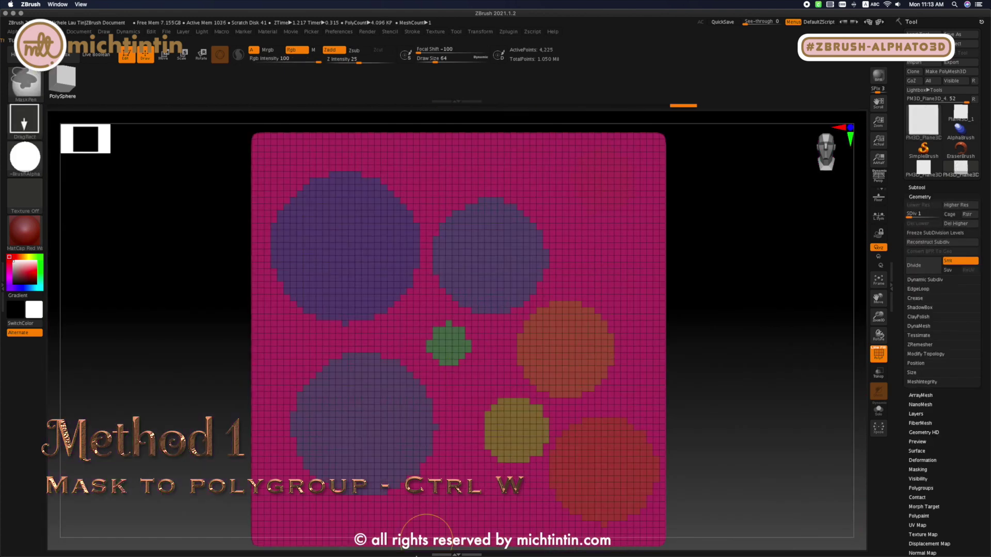
left_click_drag(449, 514, 483, 548, "ctrl")
key("ctrl+w")
- Hide the background polygroup, toggle visibility of individual circle polygroups, and show the whole plane again
left_click(578, 276, "ctrl+shift")
left_click_drag(696, 281, 715, 290, "ctrl+shift")
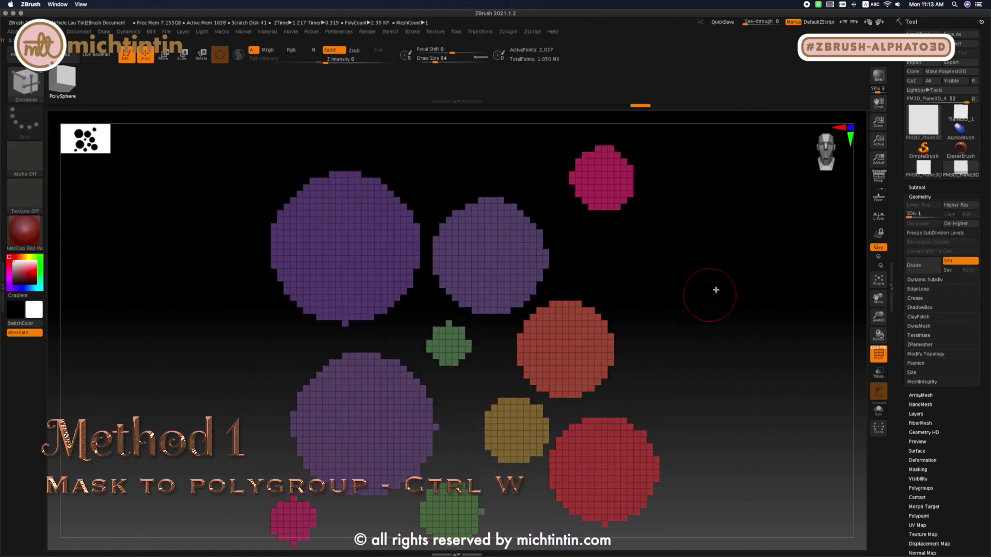
left_click(507, 261, "ctrl+shift")
left_click(602, 180, "ctrl+shift")
left_click(565, 348, "ctrl+shift")
left_click(448, 344, "ctrl+shift")
left_click(516, 430, "ctrl+shift")
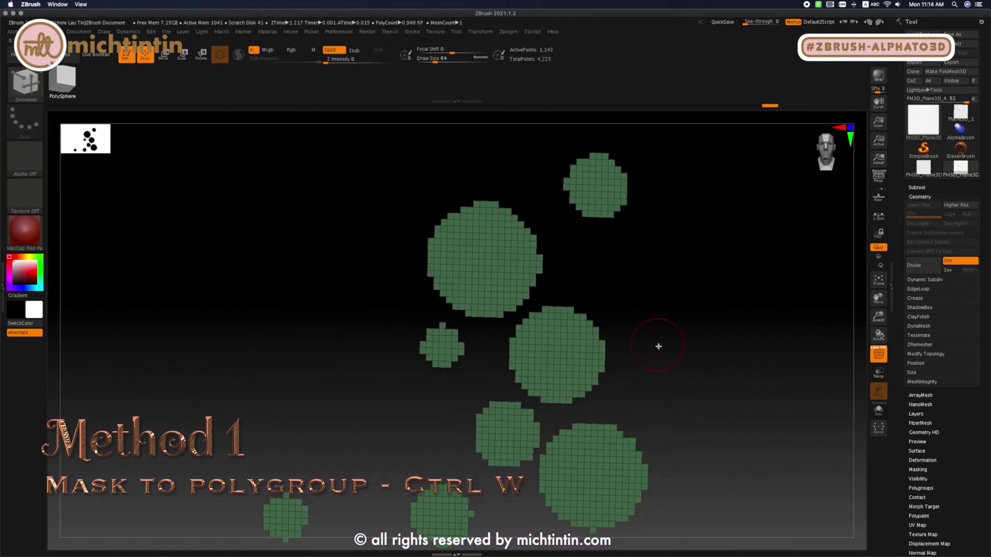
left_click_drag(658, 346, 701, 345)
left_click(700, 345, "ctrl+shift")
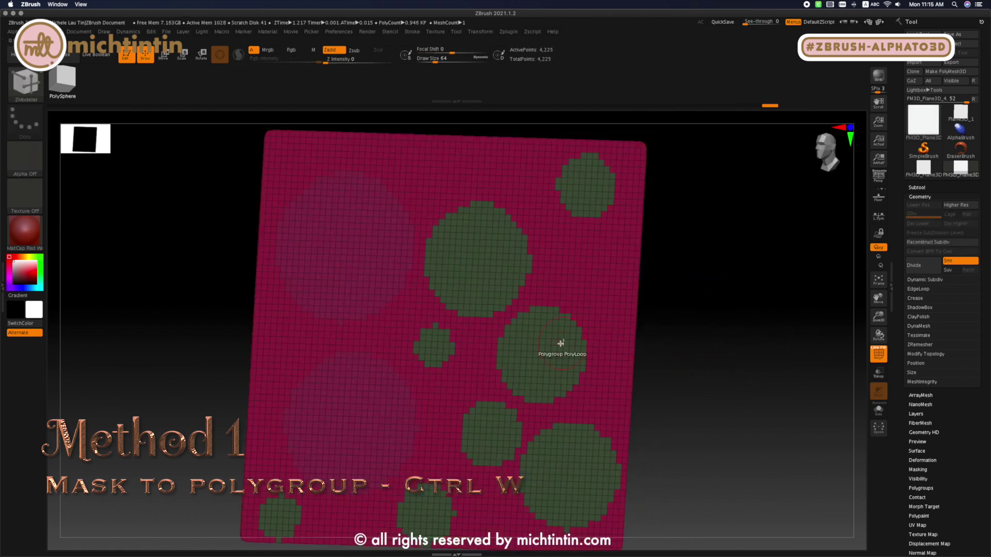
- Extrude the green circle polygroups out of the plane with the ZModeler brush
left_click_drag(566, 336, 392, 330)
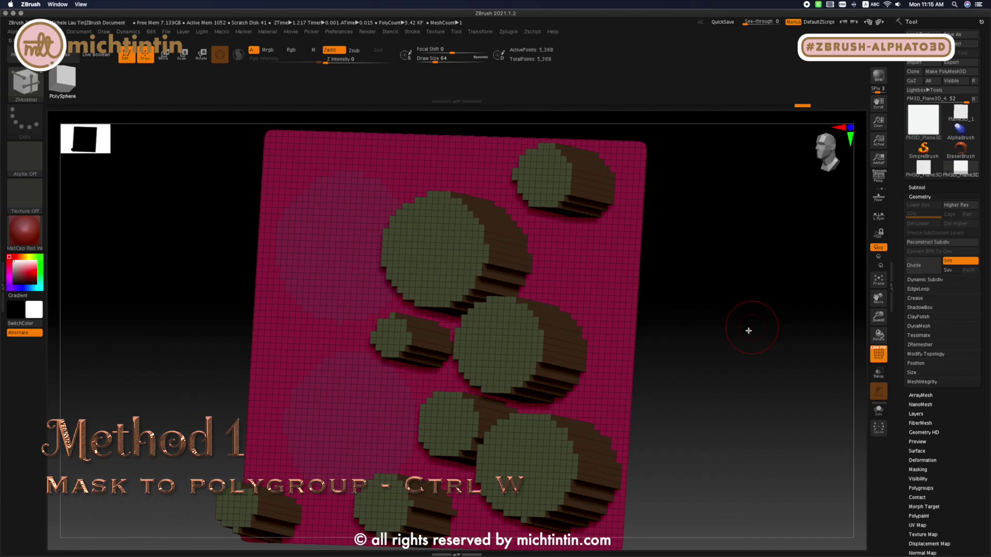
left_click_drag(747, 330, 786, 336)
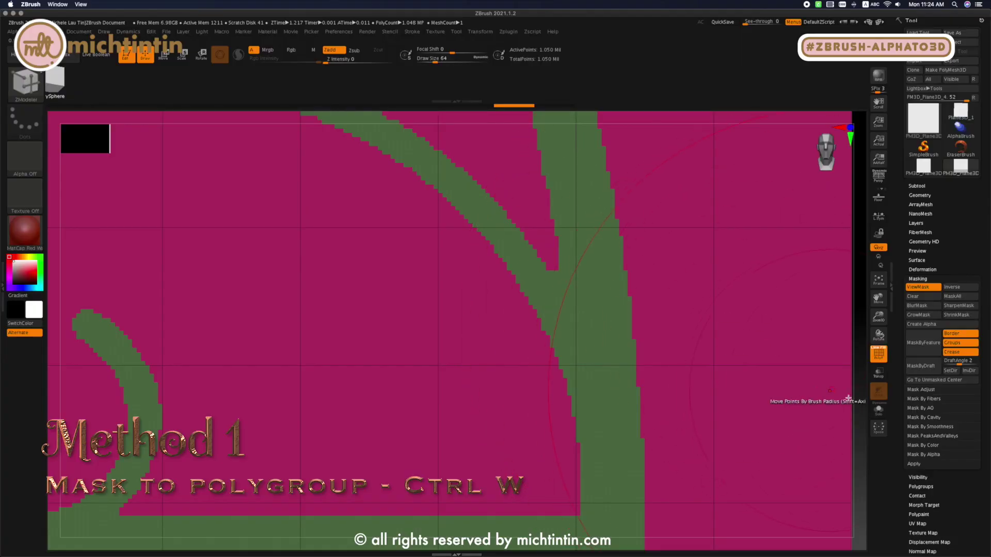
- Delete the circle plane's lower subdivision levels and apply GroupsLoops with 4 loops and GPolish 50
left_click(929, 279)
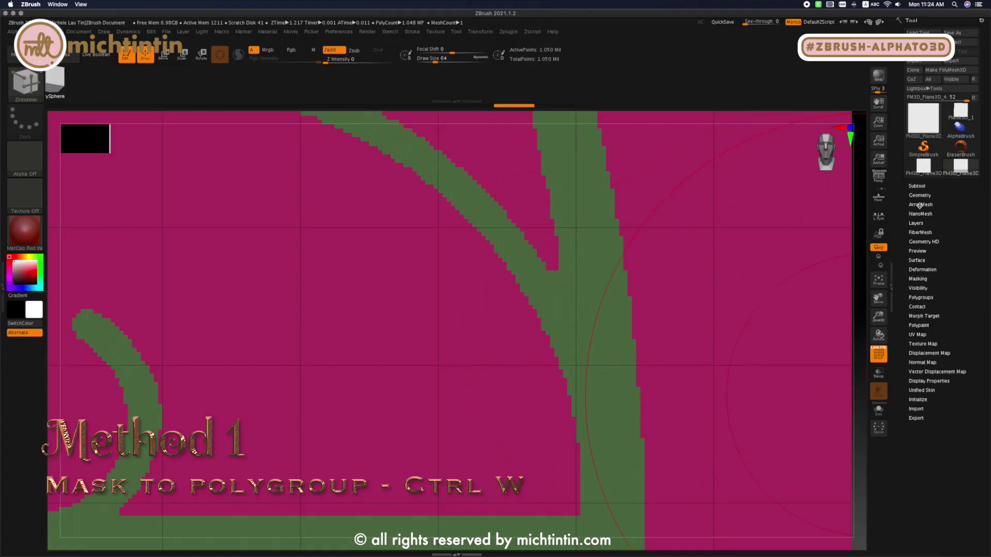
left_click(921, 195)
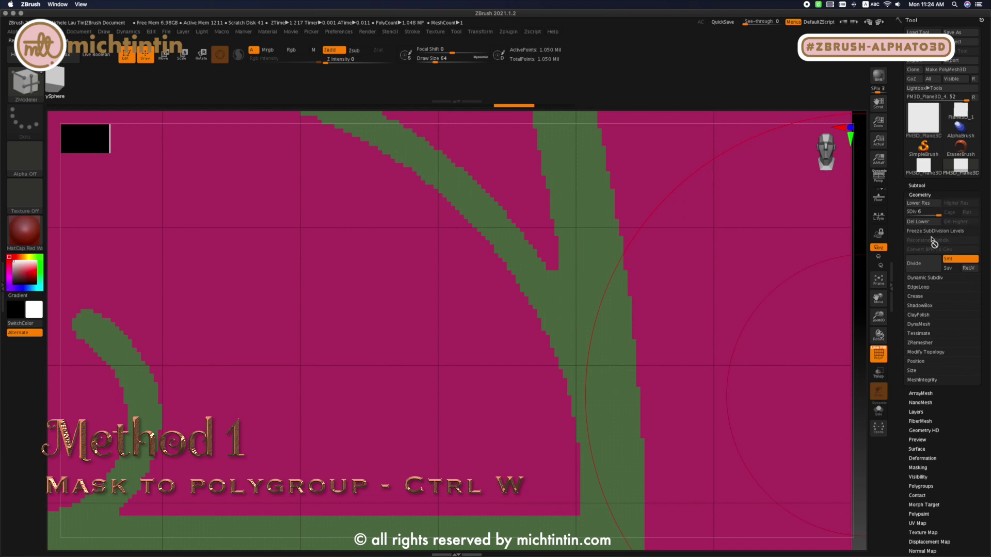
left_click(919, 287)
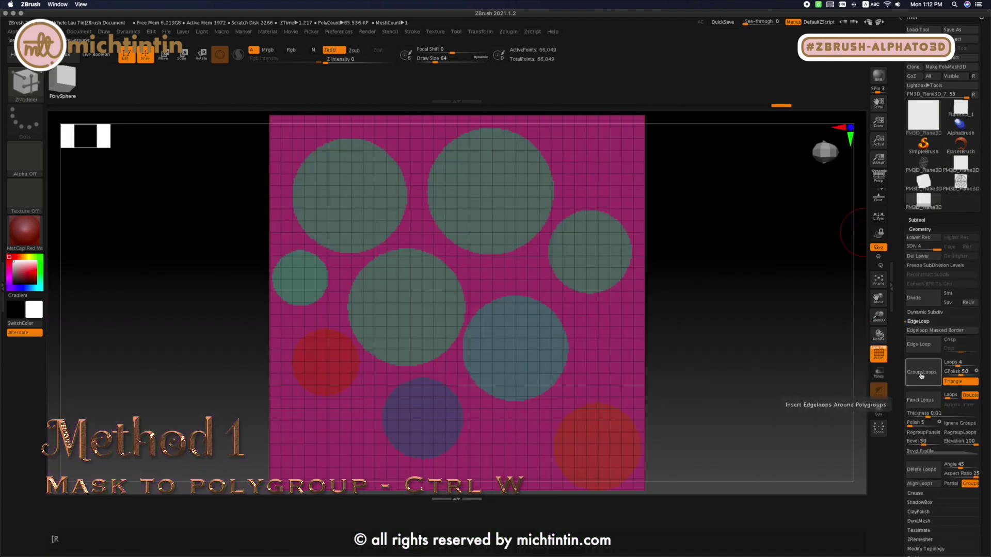
left_click(921, 376)
left_click(916, 255)
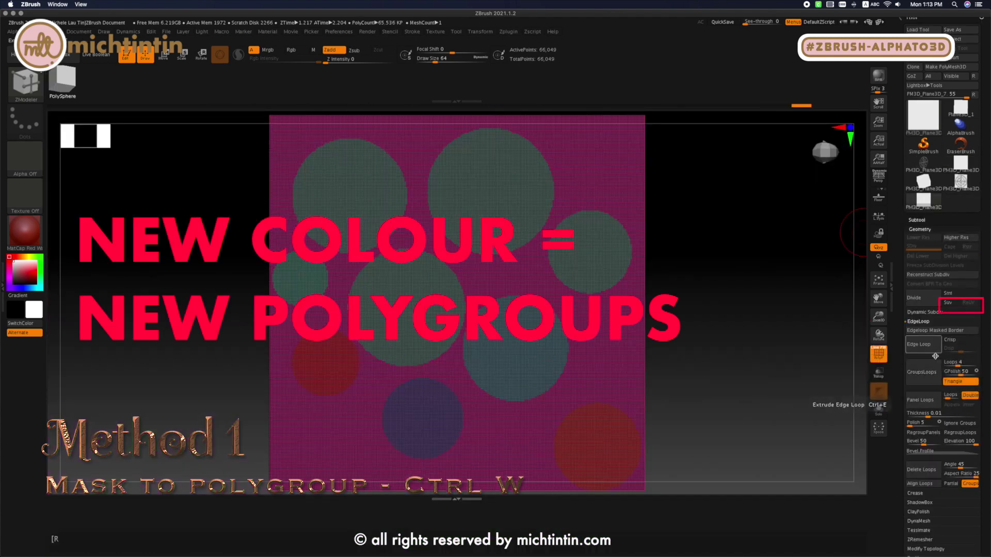
left_click(917, 373)
mouse_move(615, 241)
right_mouse_down("ctrl")
mouse_move(784, 274)
mouse_move(842, 303)
mouse_move(827, 312)
right_mouse_up("ctrl")
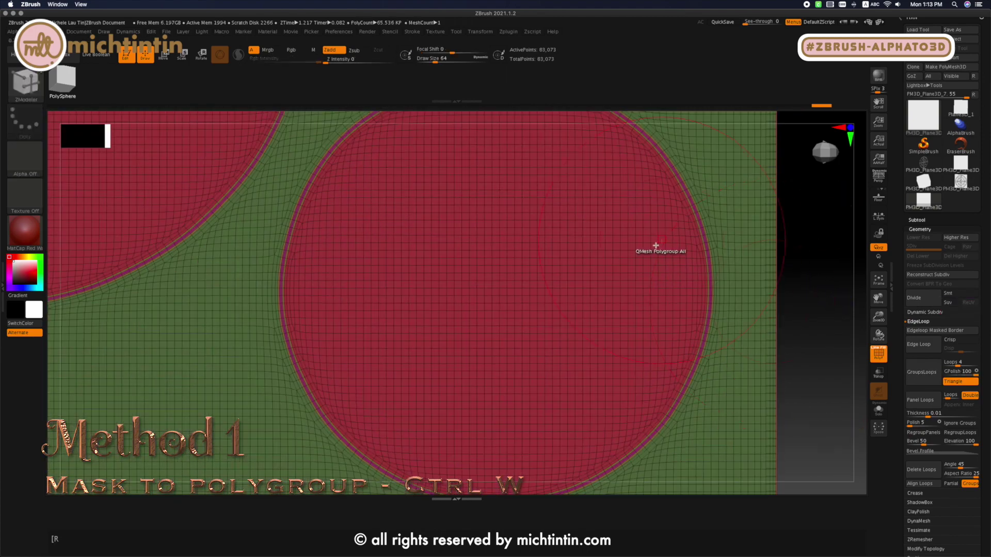
right_click_drag(655, 248, 611, 280, "ctrl")
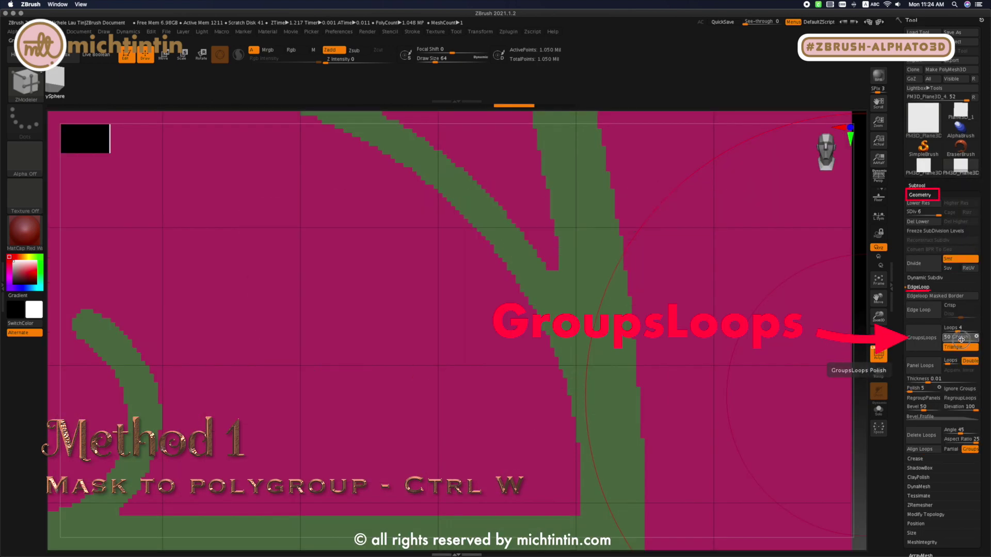
- Delete the grille plane's lower subdivision levels and apply GroupsLoops with 4 loops and GPolish 100
left_click_drag(960, 339, 984, 340)
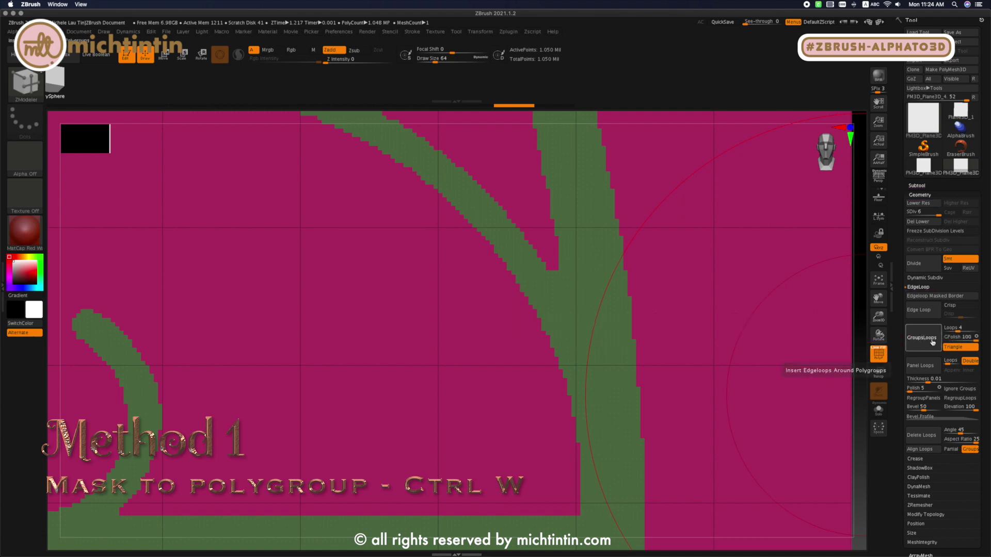
left_click(932, 341)
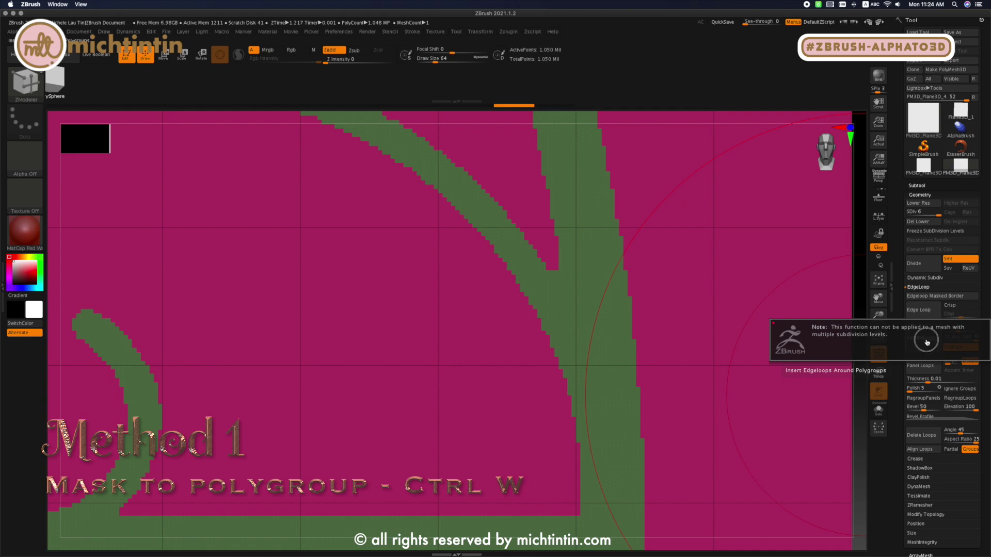
left_click(920, 223)
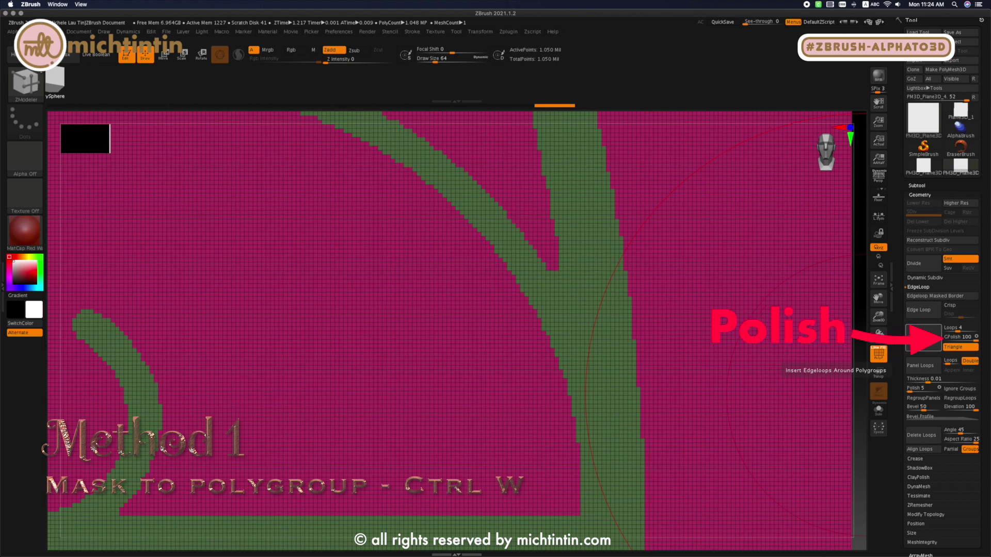
left_click(922, 338)
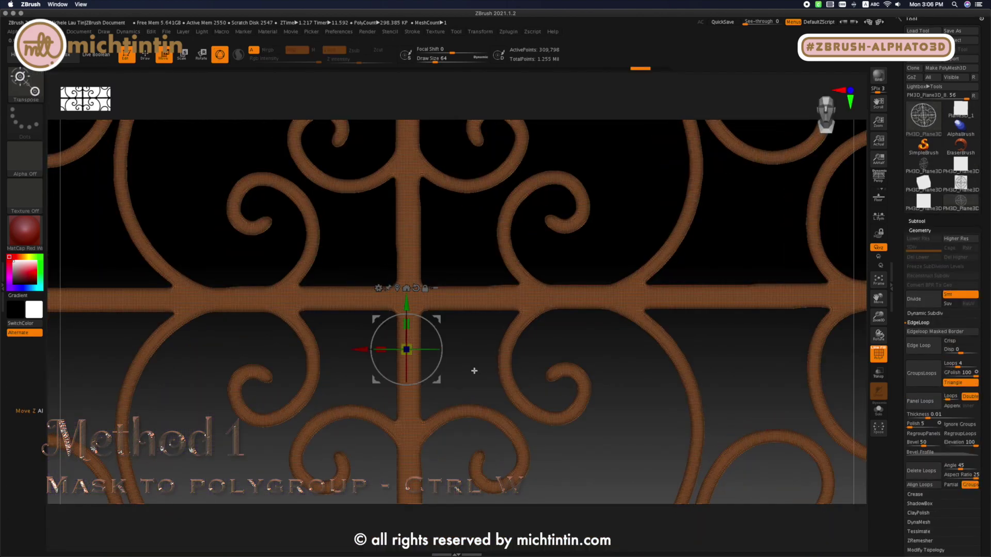
- Return to Draw mode, show the whole plane, and isolate the brown grille polygroup
key("q")
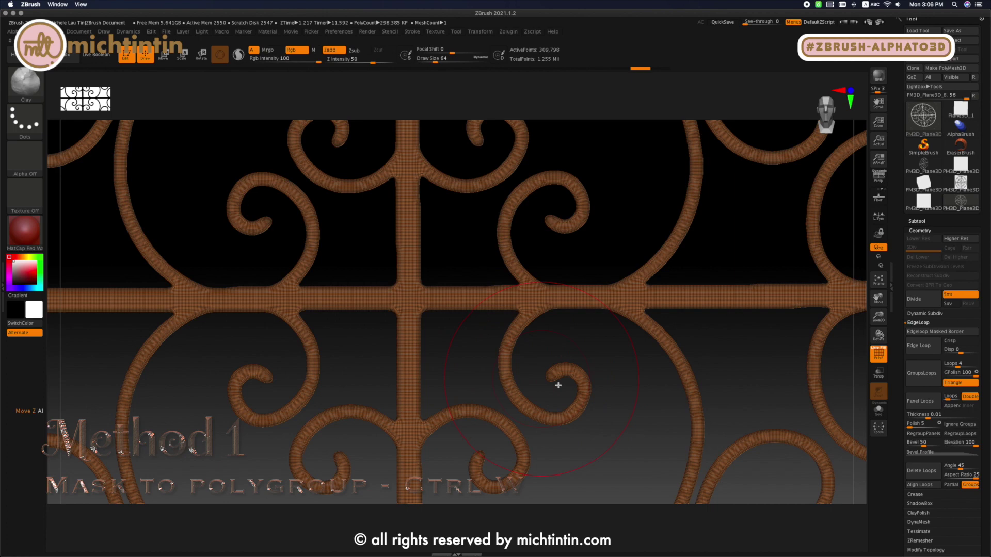
key("ctrl+w")
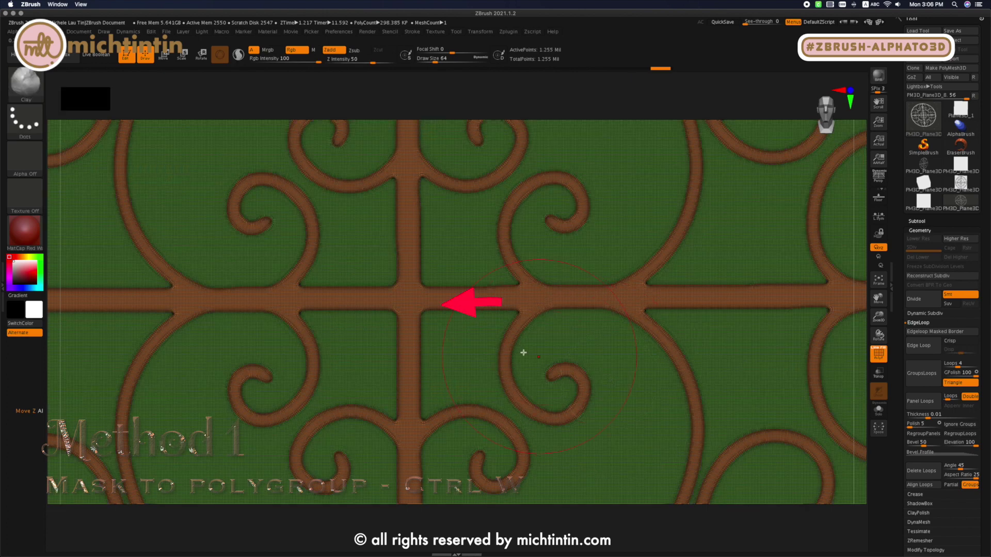
key("ctrl+shift")
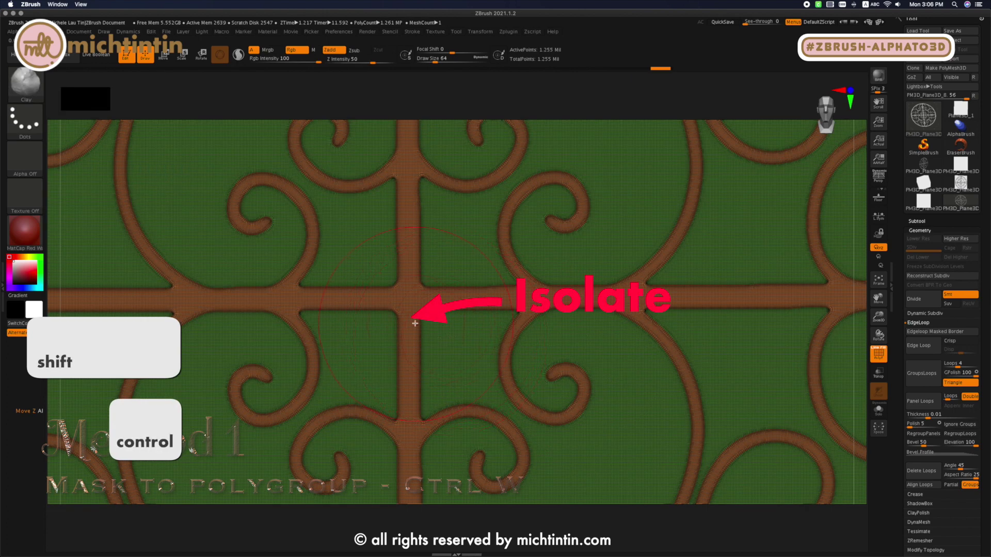
left_click(414, 324, "ctrl+shift")
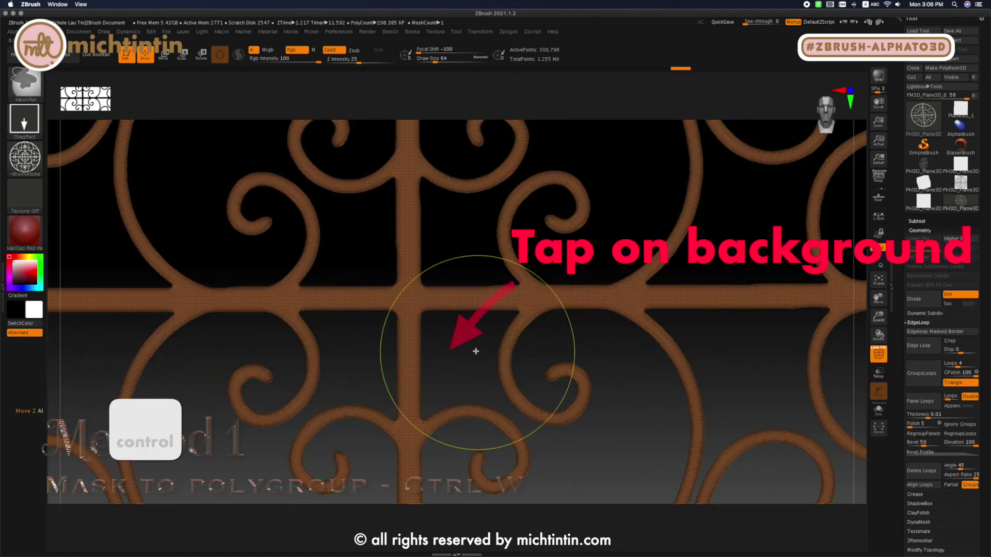
- Mask the isolated grille polygroup and reveal the rest of the plane
key("ctrl")
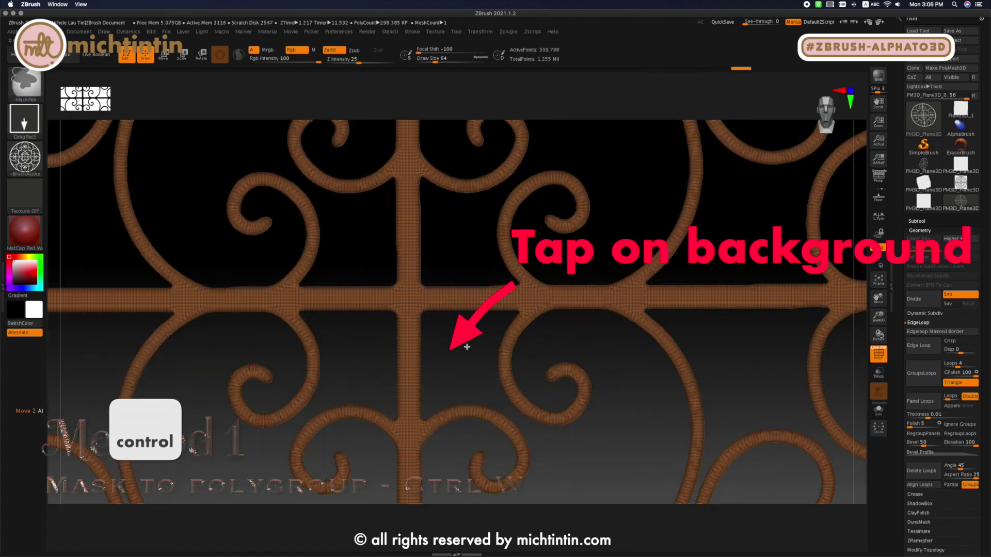
left_click(466, 347, "ctrl")
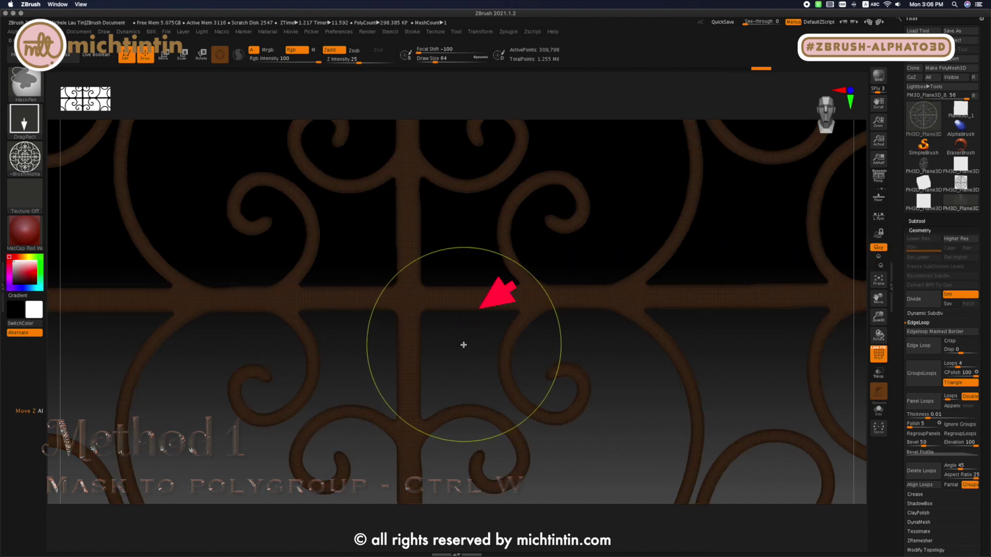
key("shift")
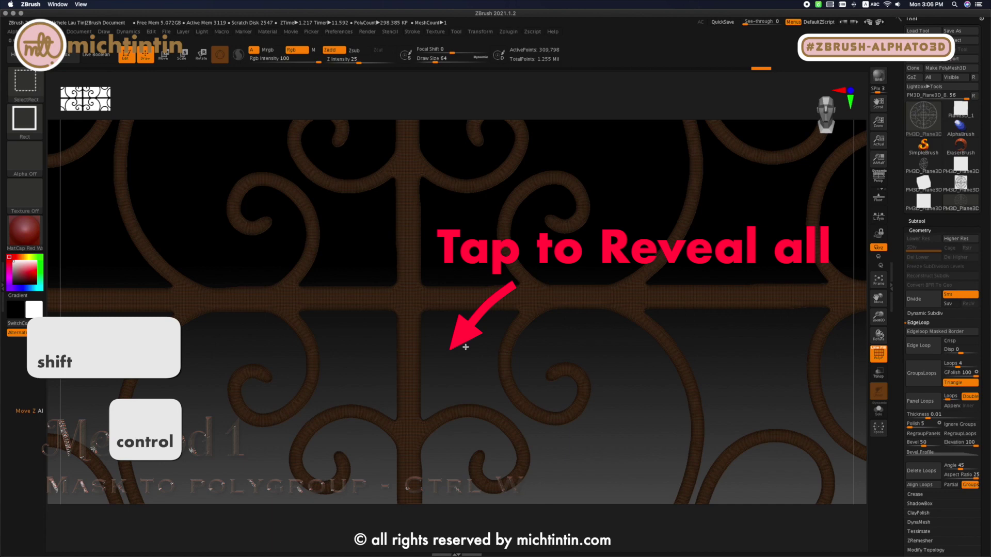
left_click(465, 347, "ctrl+shift")
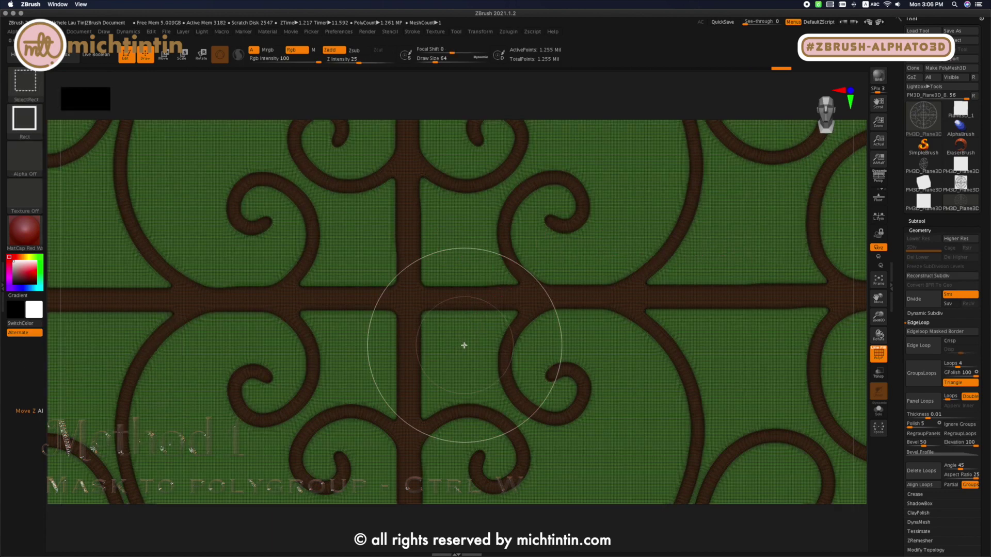
- Invert the mask so it covers the background around the grille, and switch to the Move gizmo
key("ctrl")
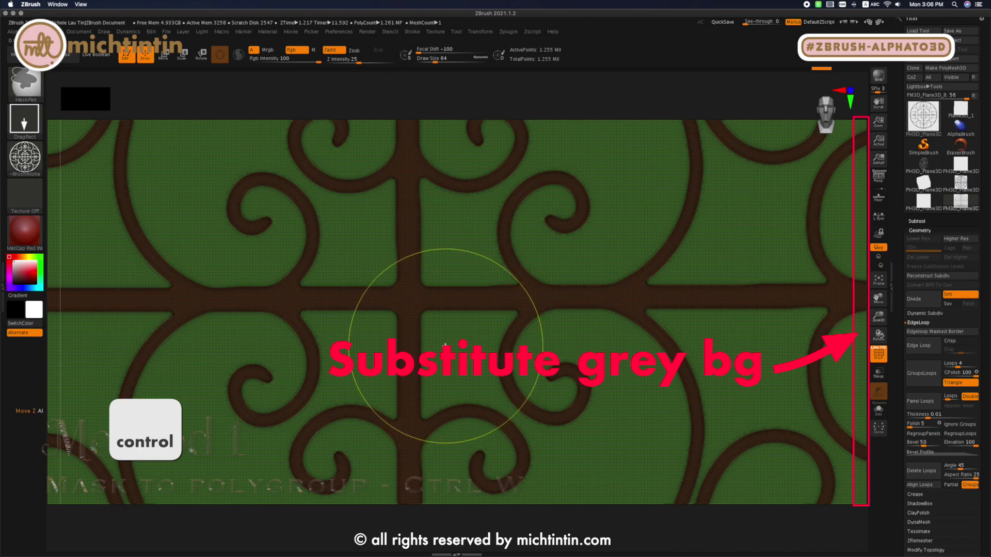
right_click_drag(450, 350, 860, 351, "ctrl")
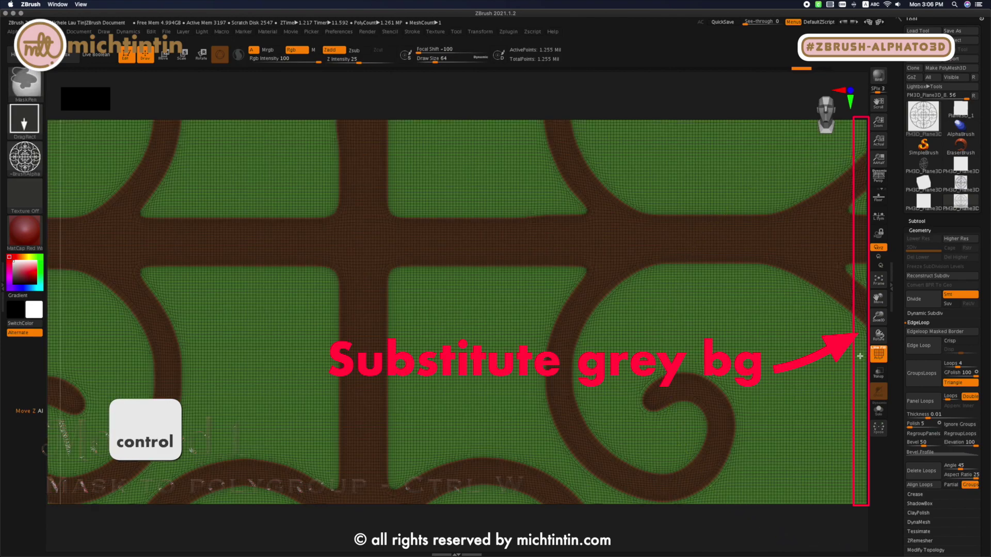
left_click(859, 356, "ctrl")
key("w")
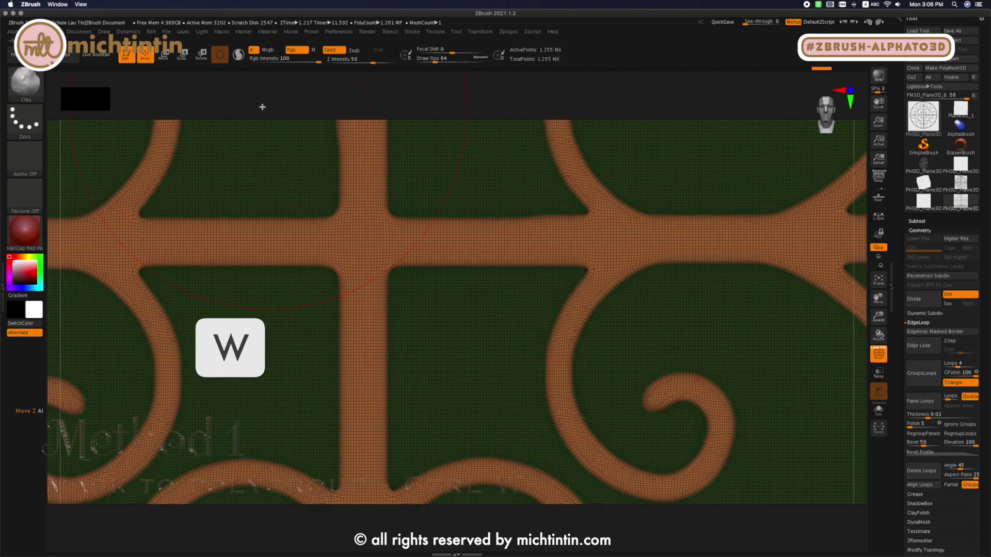
key("w")
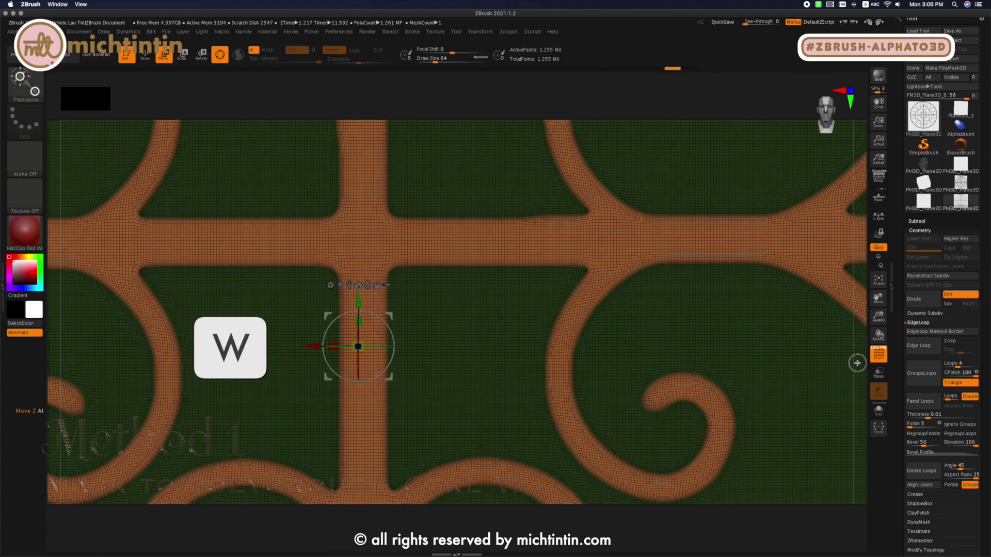
- Move the unmasked grille forward in depth so it stands out from the masked background, keeping the plane at an angle
mouse_move(856, 363)
right_mouse_down()
mouse_move(842, 362)
mouse_move(842, 374)
right_mouse_up()
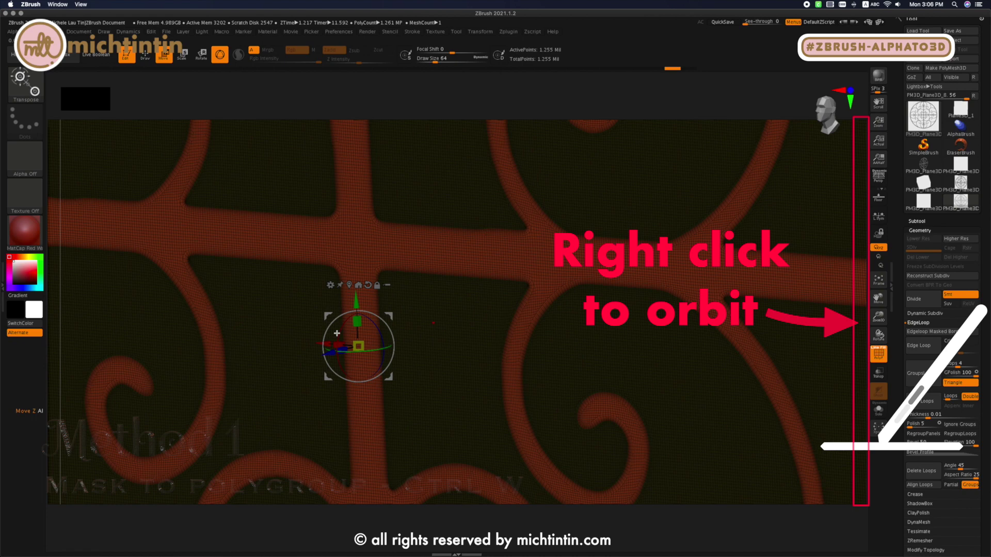
key("q")
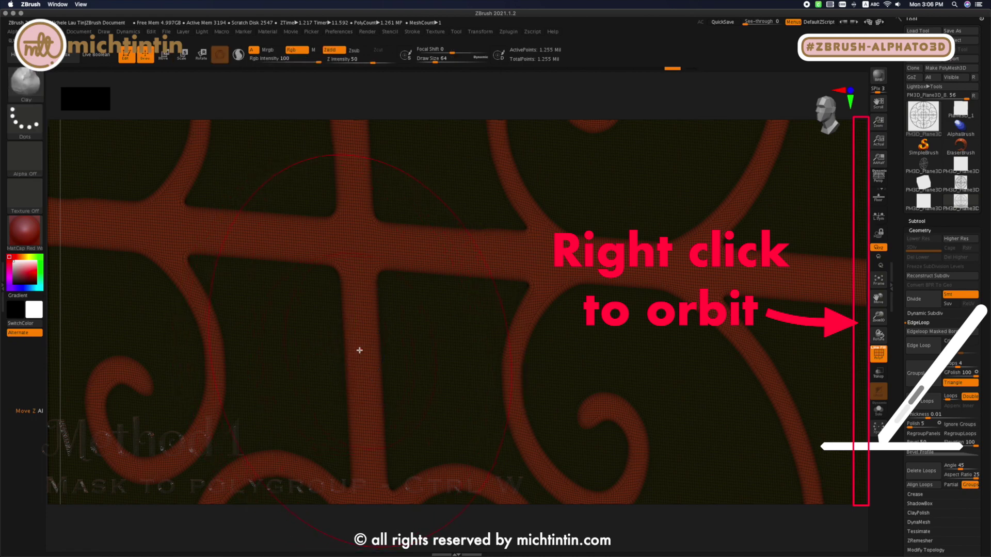
key("w")
left_click_drag(329, 354, 257, 380)
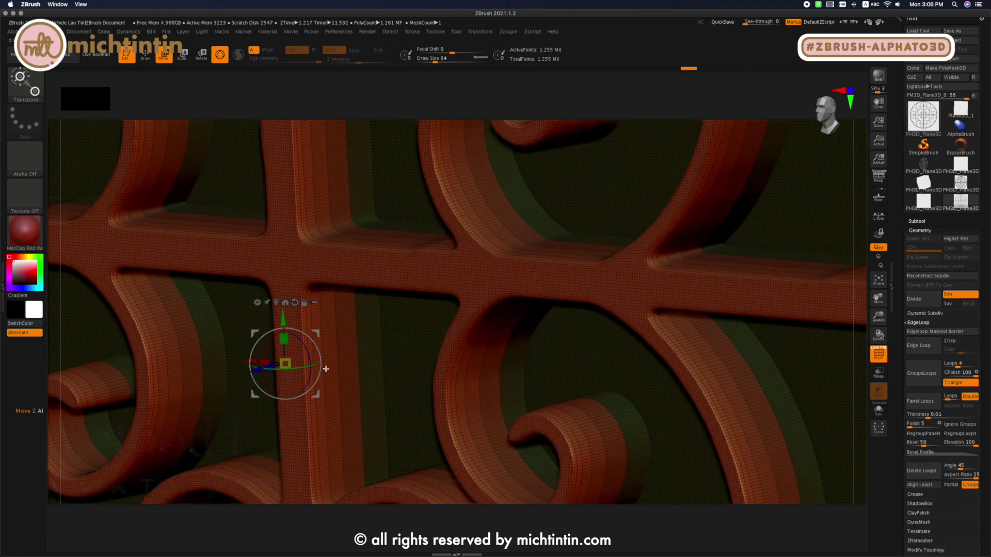
key("q")
key("f")
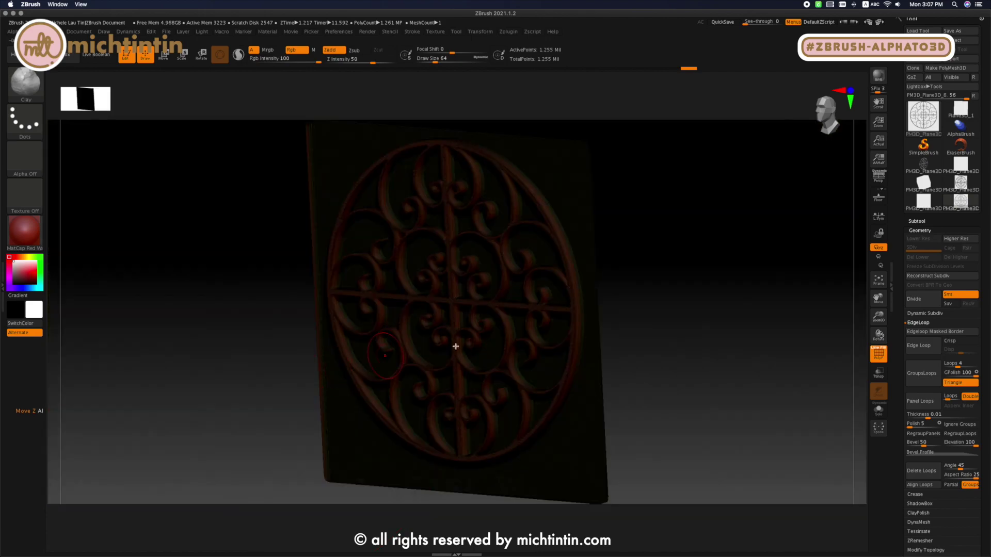
- Turn off the polyframe display on the plane with the raised grille, viewed as a whole
mouse_move(636, 351)
left_mouse_down()
mouse_move(650, 361)
mouse_move(687, 351)
mouse_move(687, 397)
left_mouse_up()
key("ctrl+shift")
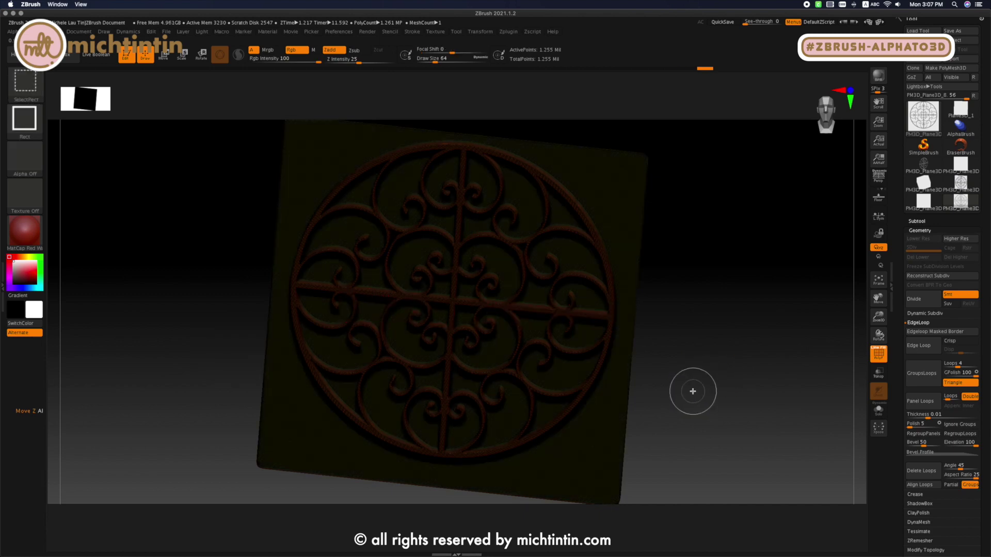
key("ctrl+shift")
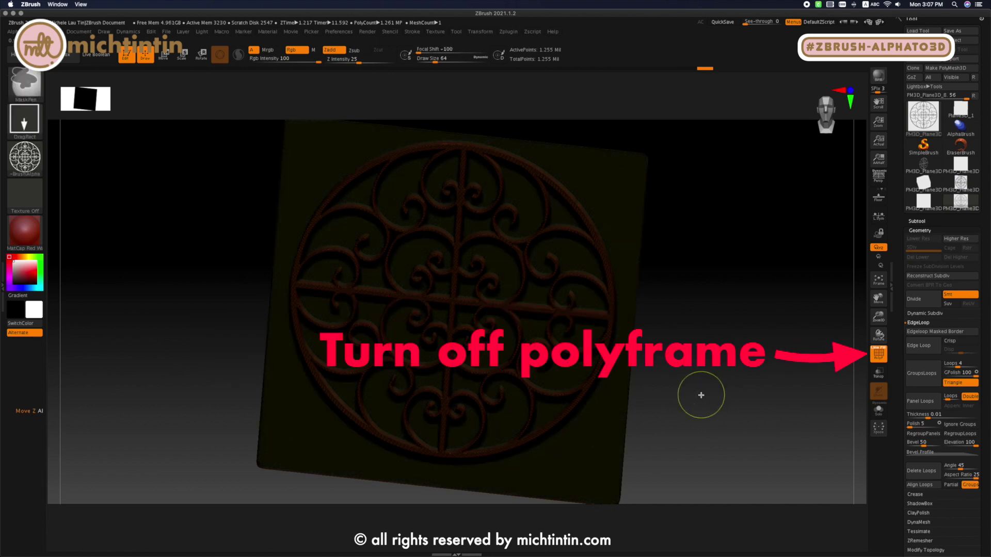
left_click(699, 393, "ctrl")
left_click(696, 396, "ctrl")
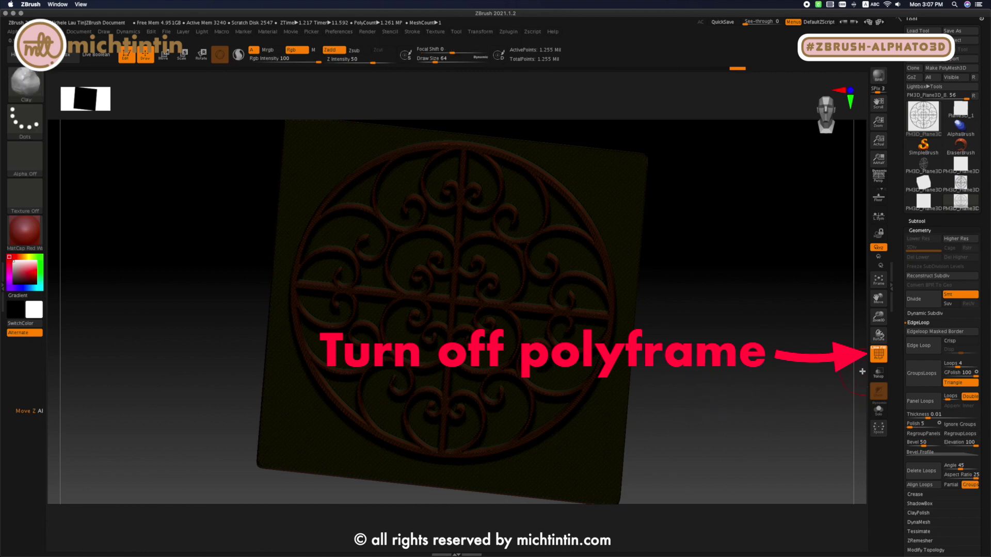
left_click(878, 355)
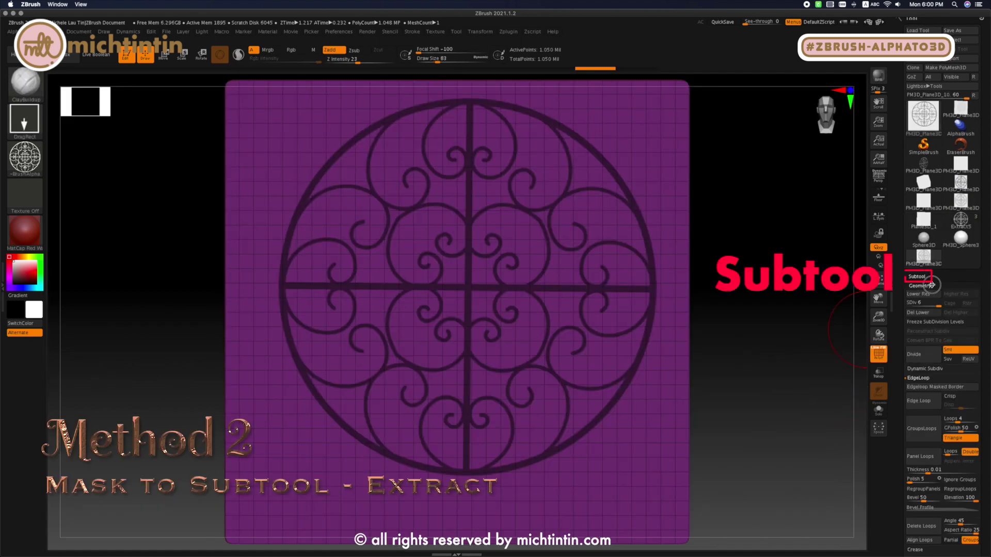
- Preview a Subtool Extract of the masked grille with S Smt 5, Thick 0.02 and Double on
left_click(924, 277)
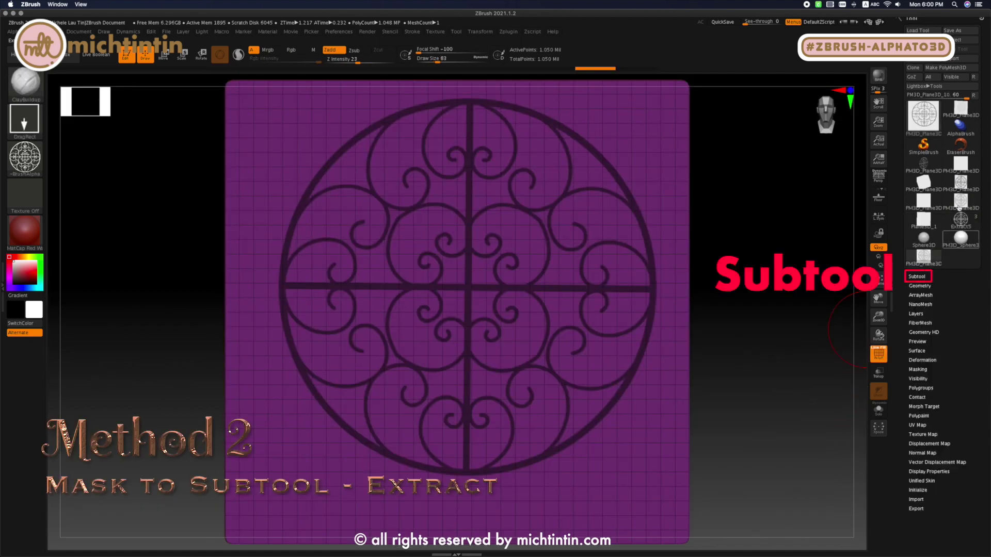
left_click_drag(966, 96, 922, 97)
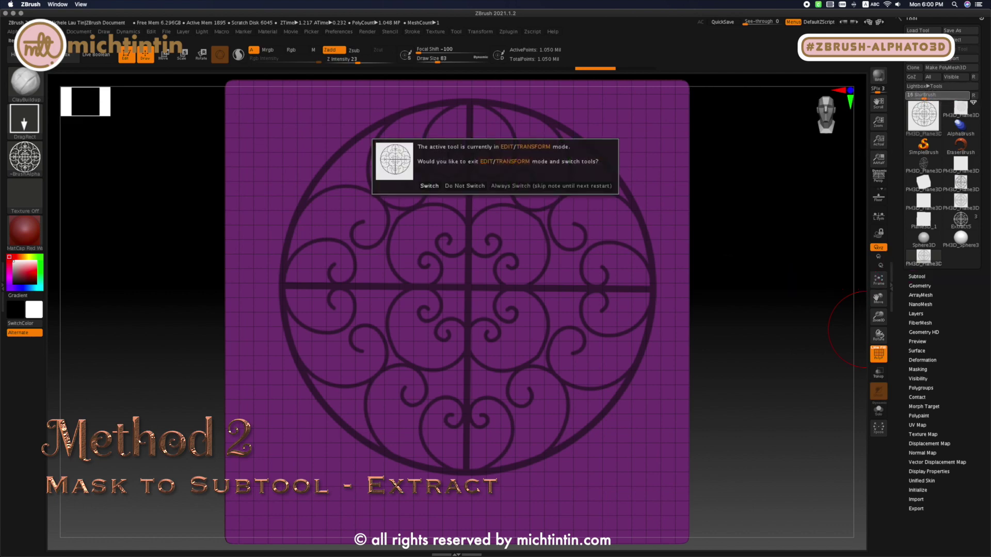
left_click(461, 185)
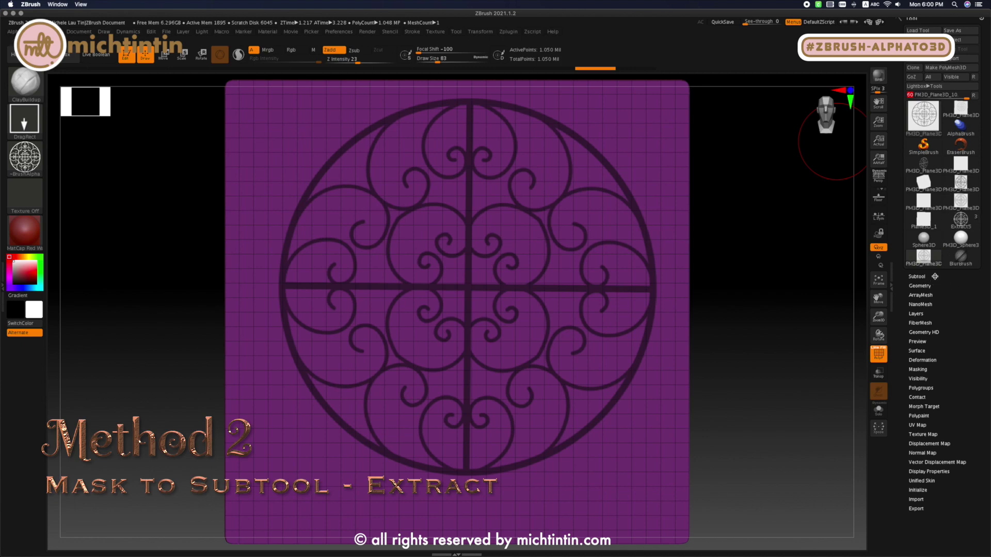
left_click(917, 276)
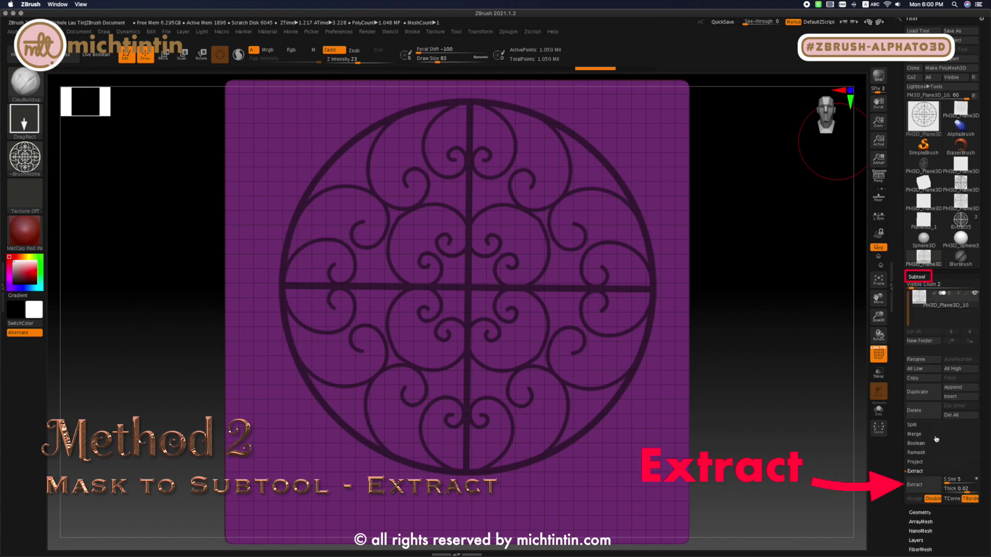
left_click(922, 484)
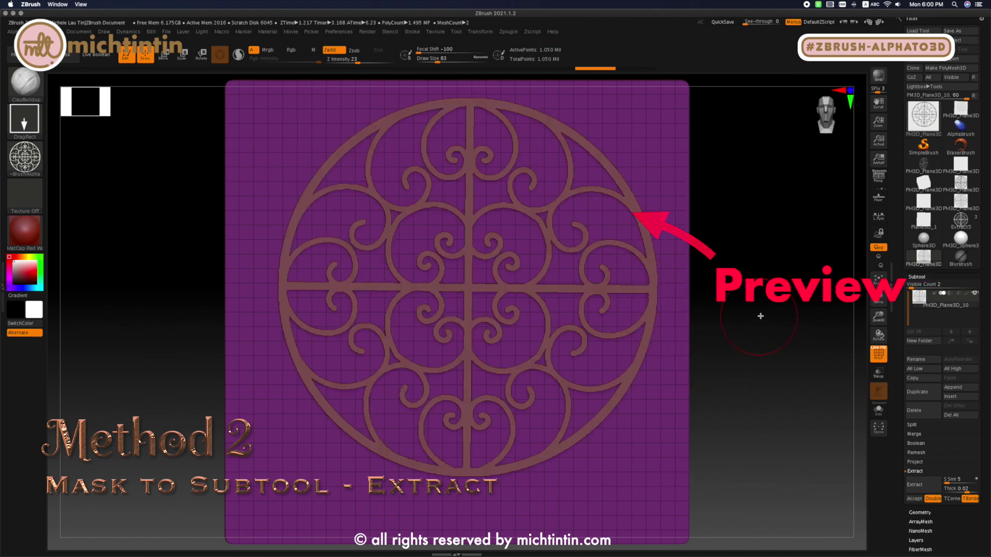
- Preview the grille extraction with S Smt 100, Thick 0.0995, TCorner on and Double off
left_click(951, 482)
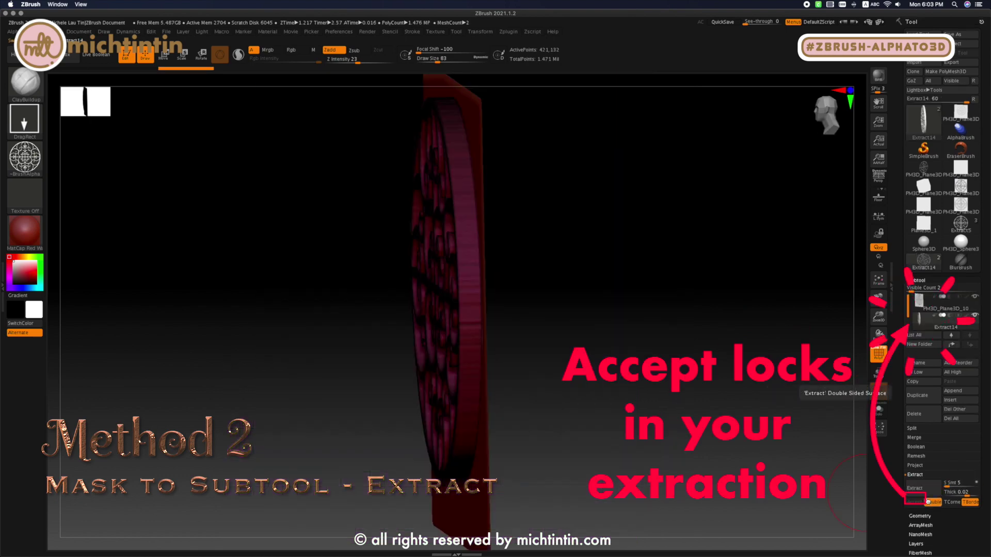
mouse_move(932, 323)
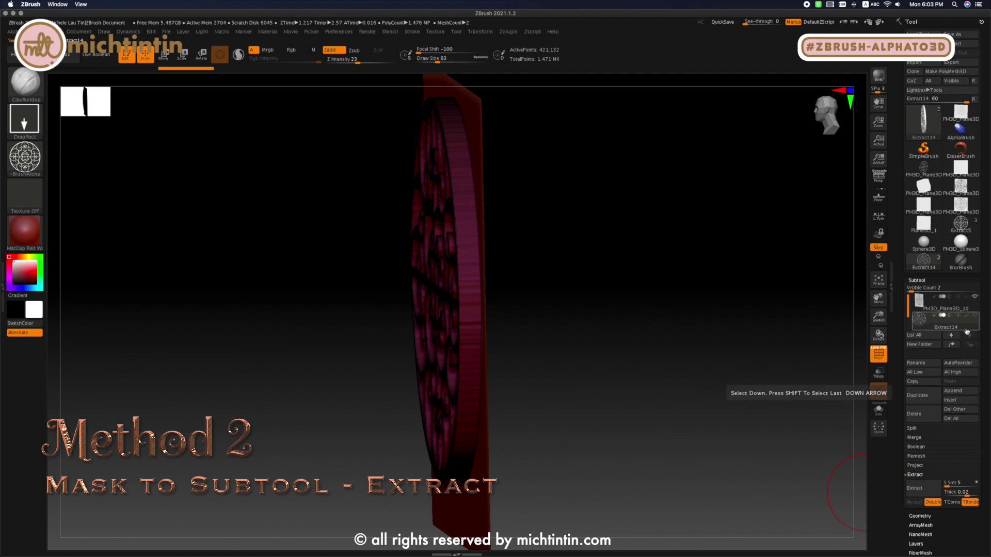
mouse_move(970, 323)
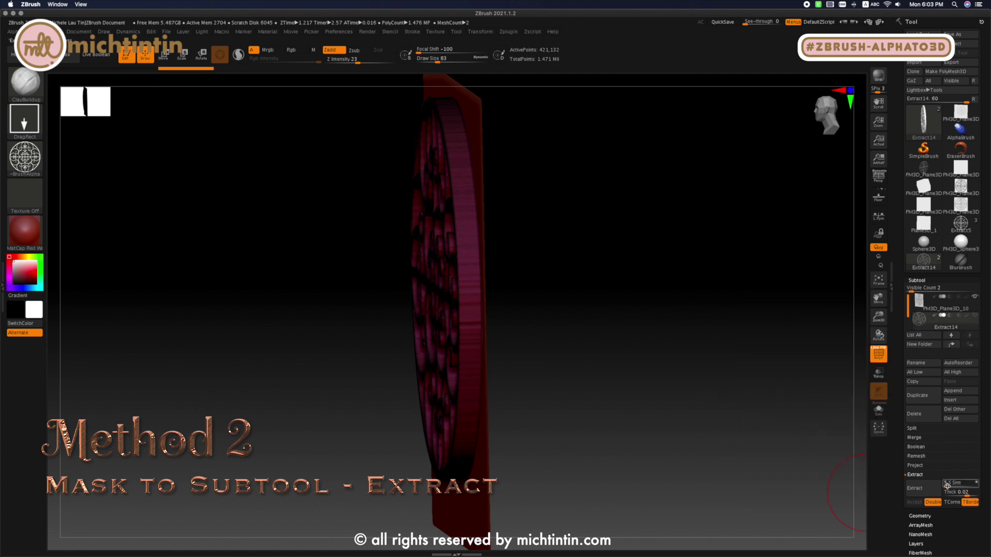
left_click_drag(947, 486, 983, 484)
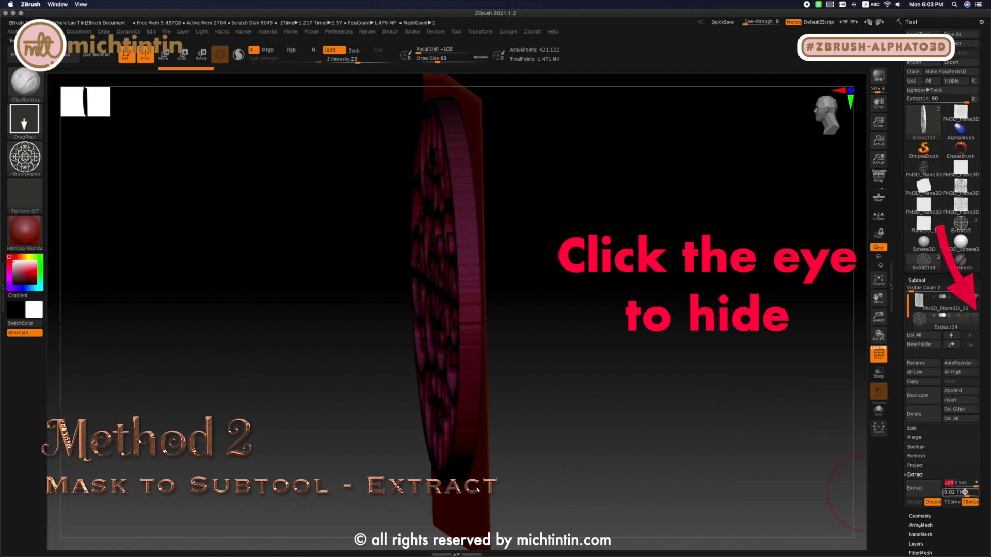
left_click(951, 502)
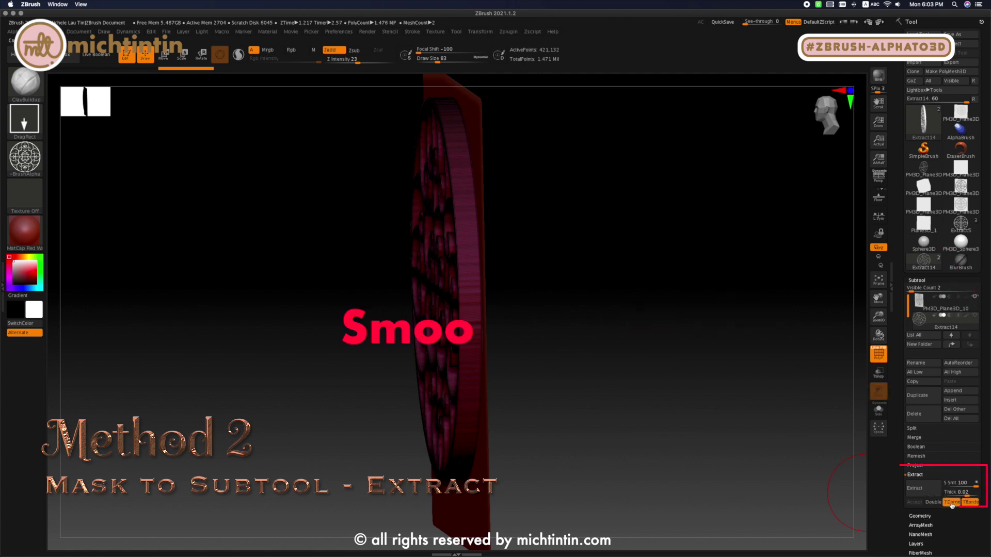
left_click(926, 488)
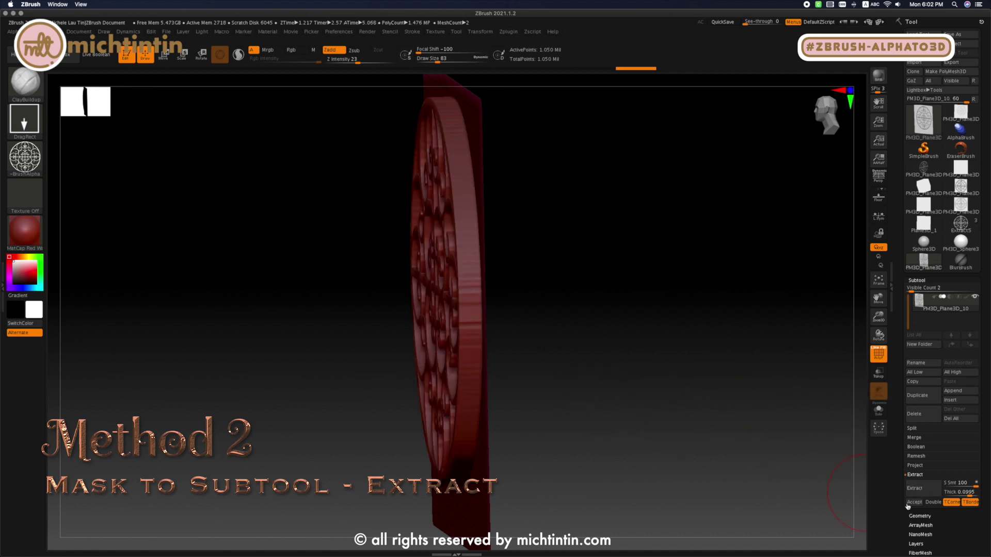
- Preview the extraction with Double on and inspect the grille's thickness on both sides of the plane
left_click(933, 502)
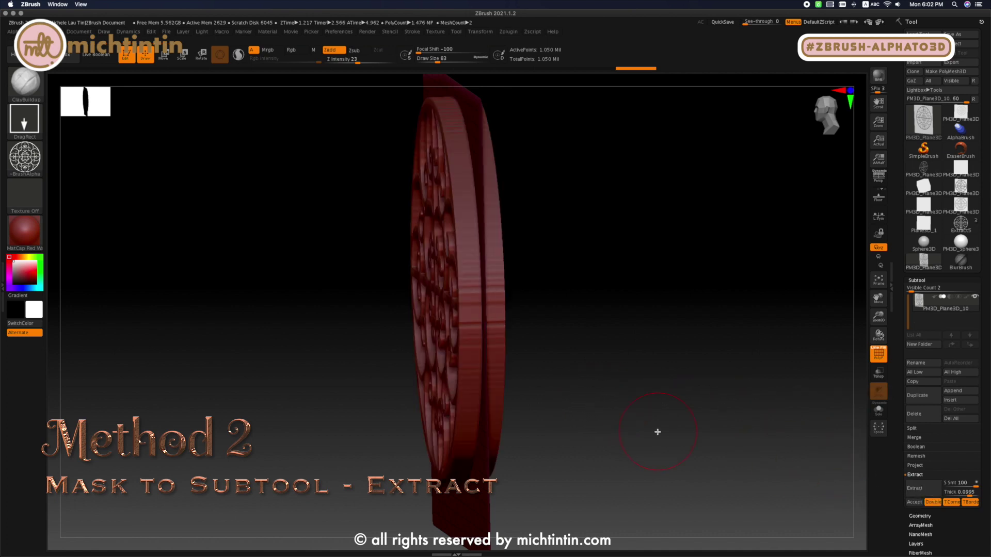
left_click(933, 503)
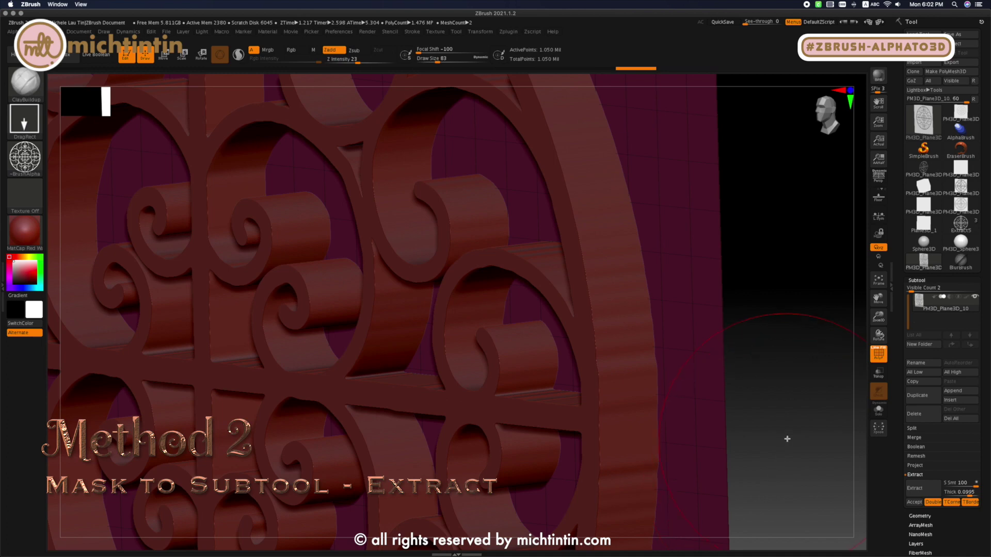
left_click_drag(757, 390, 742, 415, "shift")
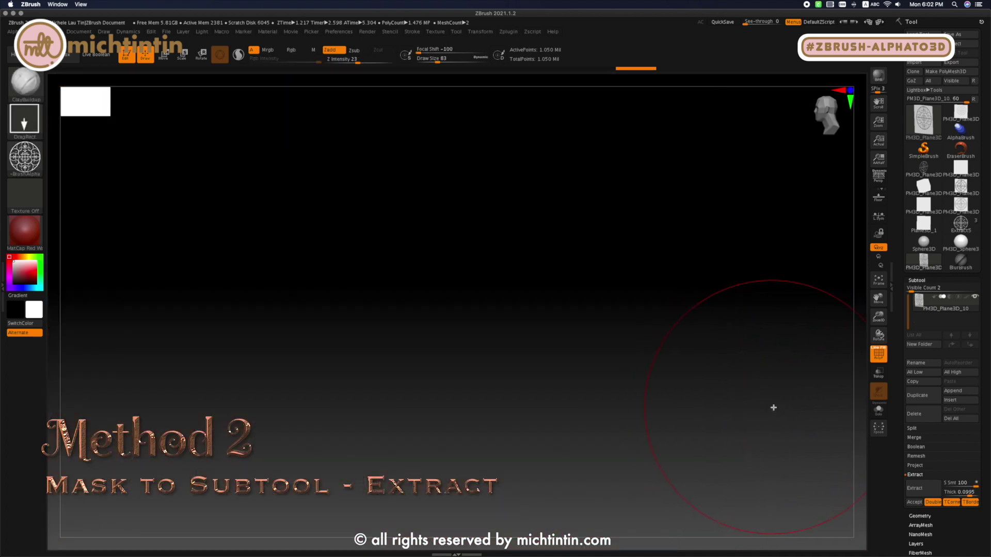
key("shift")
key("shift")
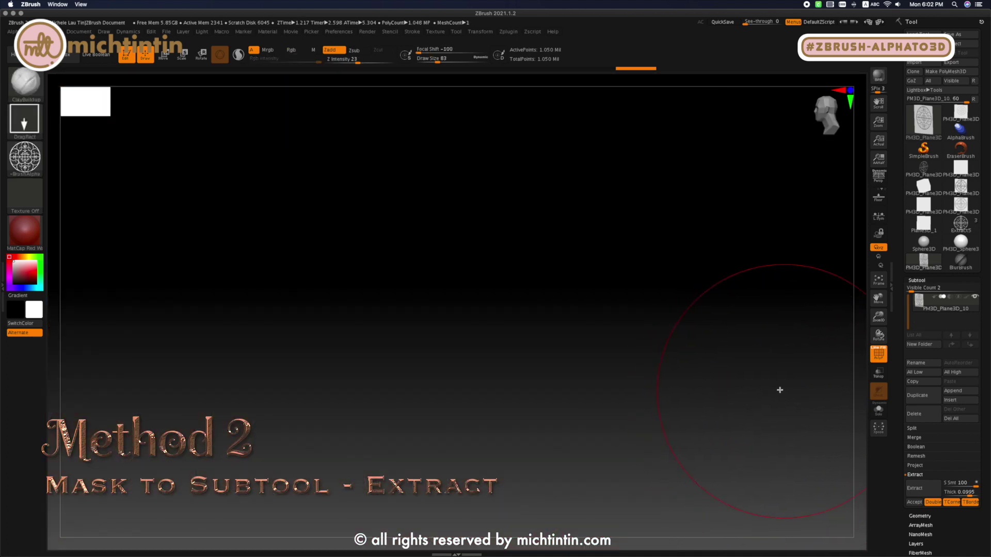
- Accept the single-sided grille extraction as a new subtool, then hide that subtool and accept a second extraction
left_click(928, 490)
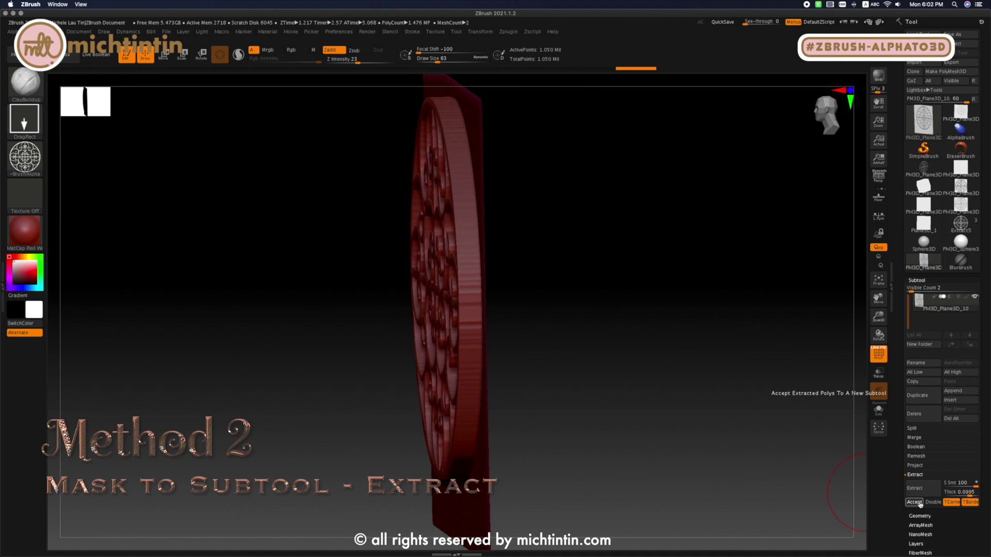
left_click(914, 502)
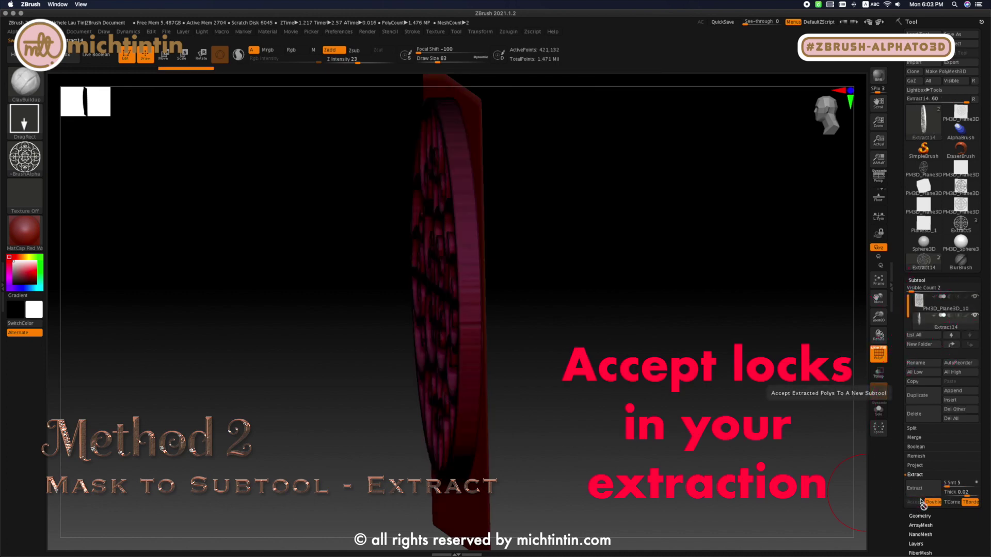
left_click(969, 315)
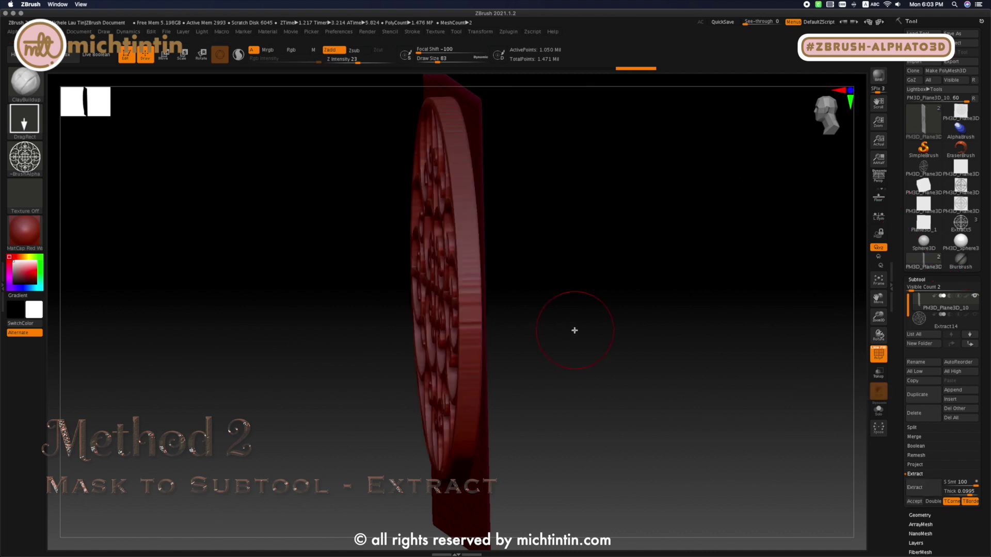
left_click(914, 502)
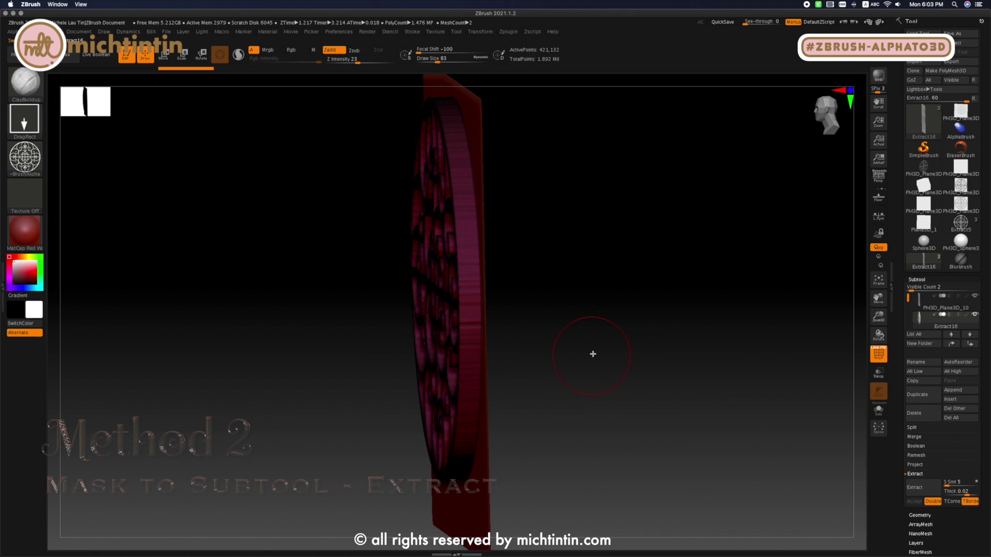
- Face the extracted grille from the front, turn off the polyframe display and clear the grille's mask
mouse_move(621, 353)
left_mouse_down()
mouse_move(665, 347)
mouse_move(655, 354)
mouse_move(641, 316)
mouse_move(657, 342)
mouse_move(701, 343)
left_mouse_up()
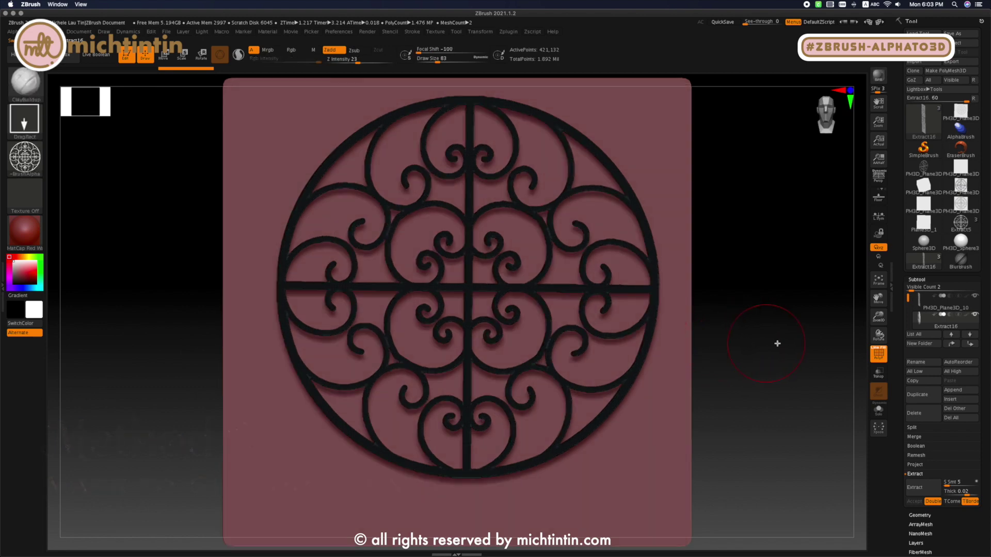
left_click(879, 355)
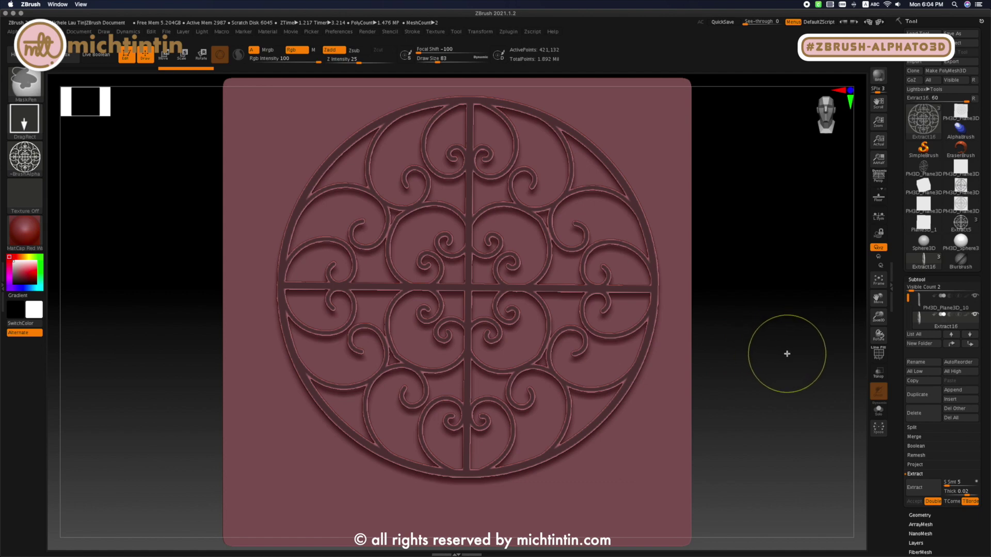
mouse_move(787, 354)
left_mouse_down("ctrl")
mouse_move(771, 375)
mouse_move(765, 368)
mouse_move(802, 370)
mouse_move(763, 367)
left_mouse_up("ctrl")
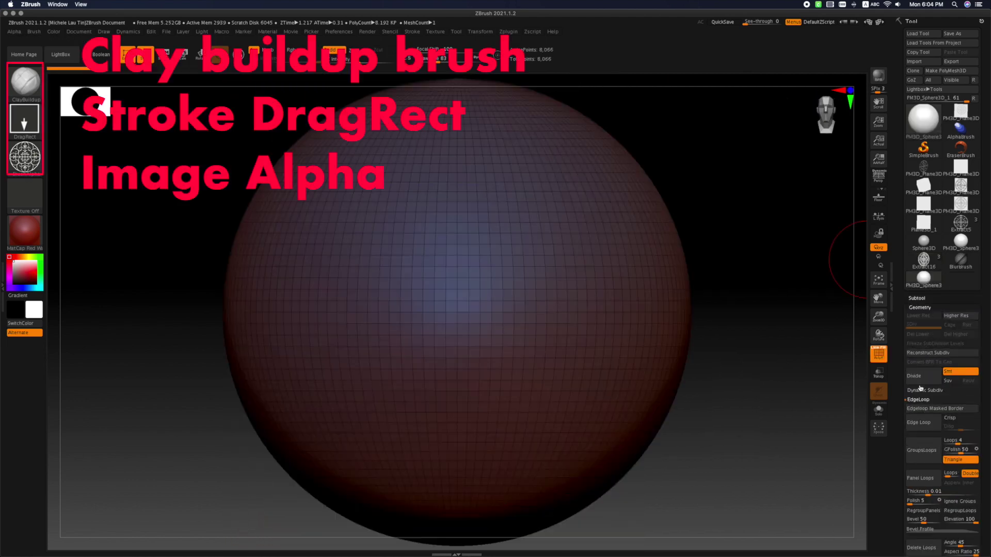
- Subdivide the sphere to SDiv 5 and delete its lower subdivision levels
left_click(918, 380)
left_click(918, 380)
left_click(918, 379)
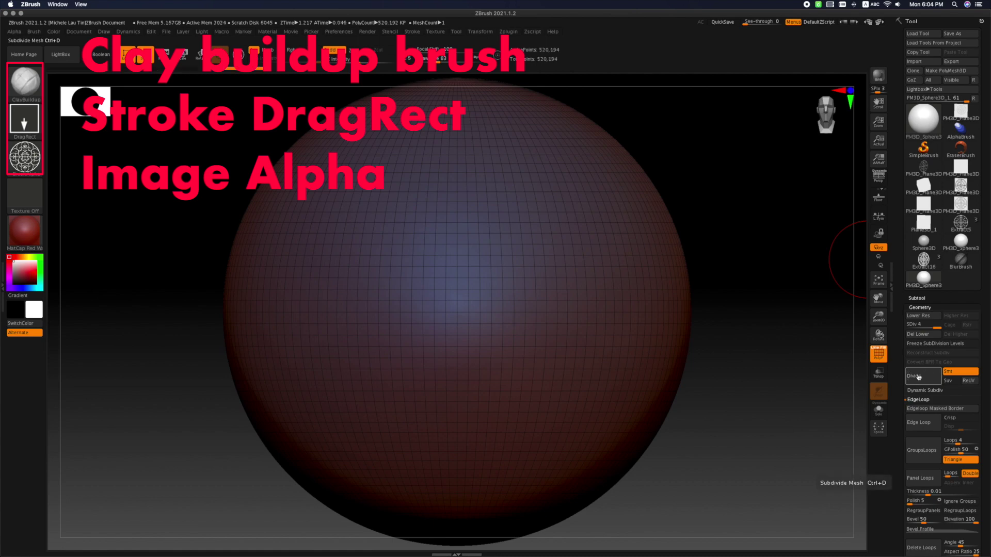
left_click(918, 378)
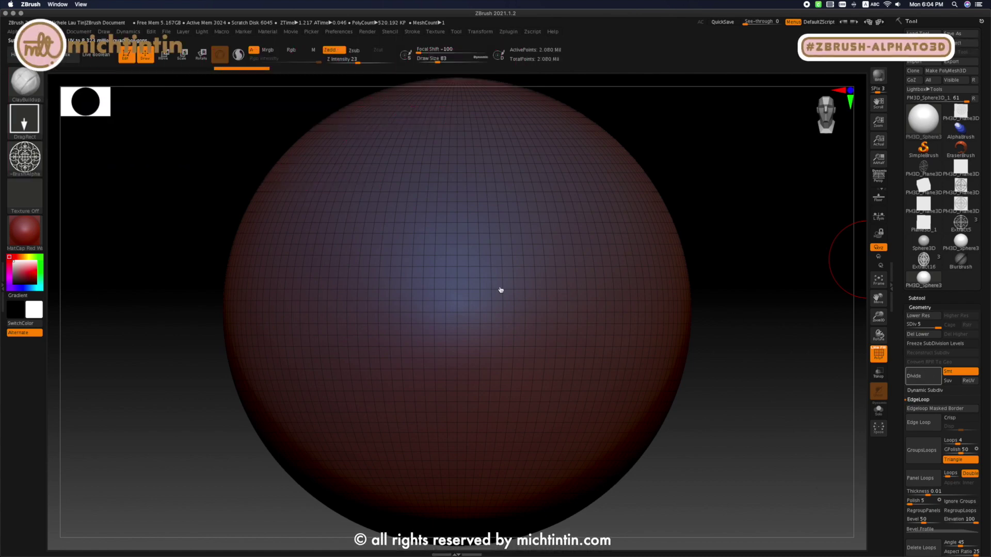
left_click(926, 335)
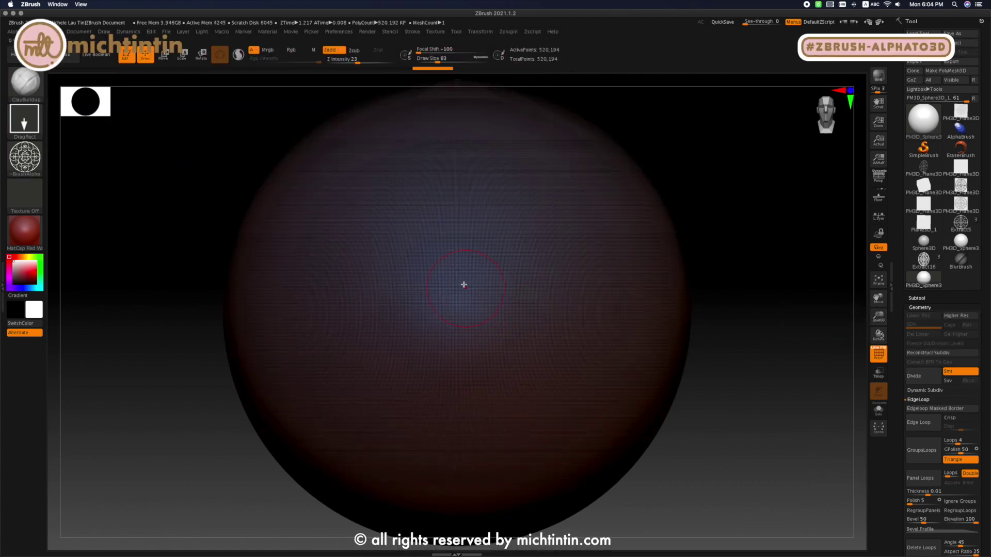
- Stamp the grille alpha onto the sphere's front with ClayBuildup and DragRect, and check its edges with the polyframe off
left_click_drag(468, 286, 469, 555)
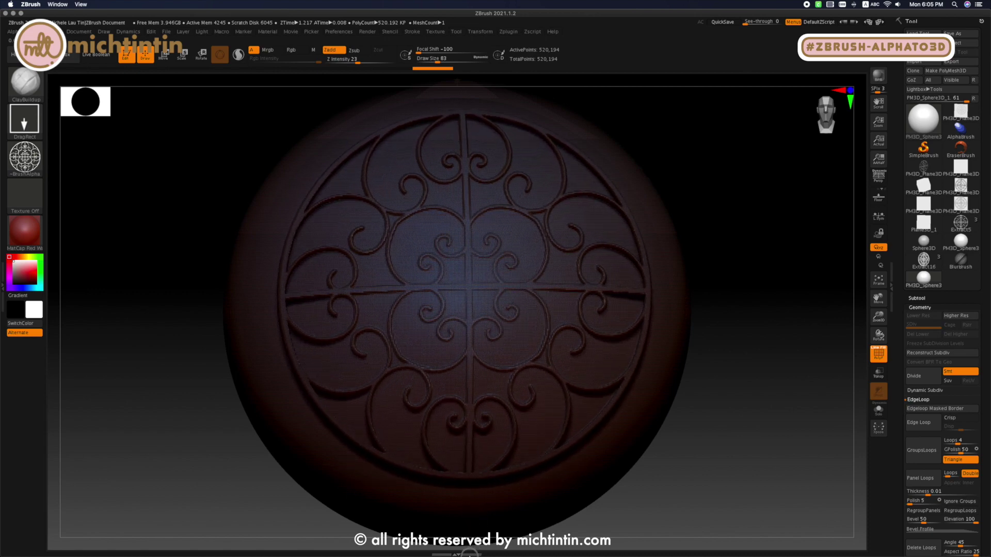
left_click(875, 356)
mouse_move(729, 372)
left_mouse_down()
mouse_move(758, 373)
mouse_move(707, 368)
left_mouse_up()
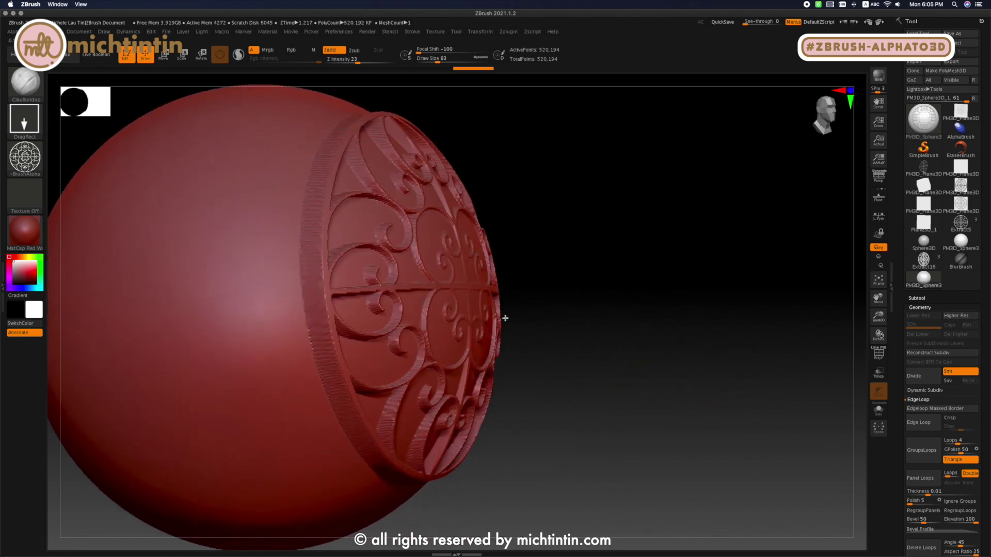
left_click_drag(505, 318, 475, 270)
key("f")
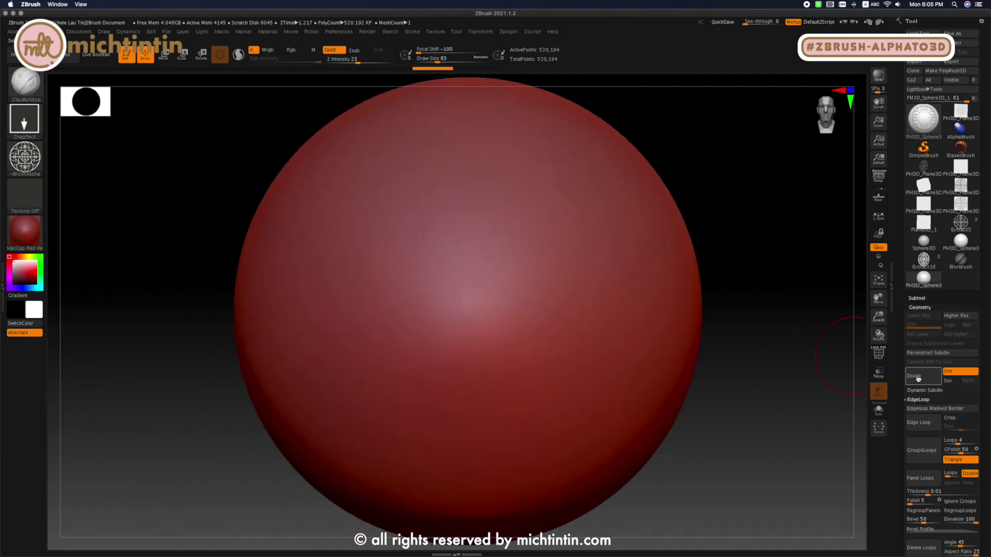
- Subdivide the smooth sphere to SDiv 2 and stamp a smaller grille alpha onto the centre of its front
key("ctrl+d")
key("shift")
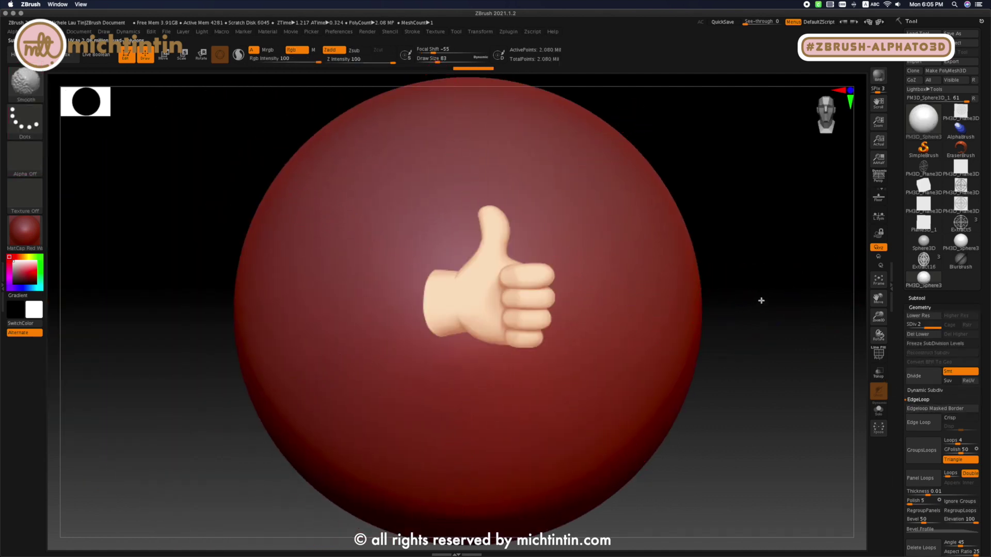
left_click_drag(485, 305, 481, 537)
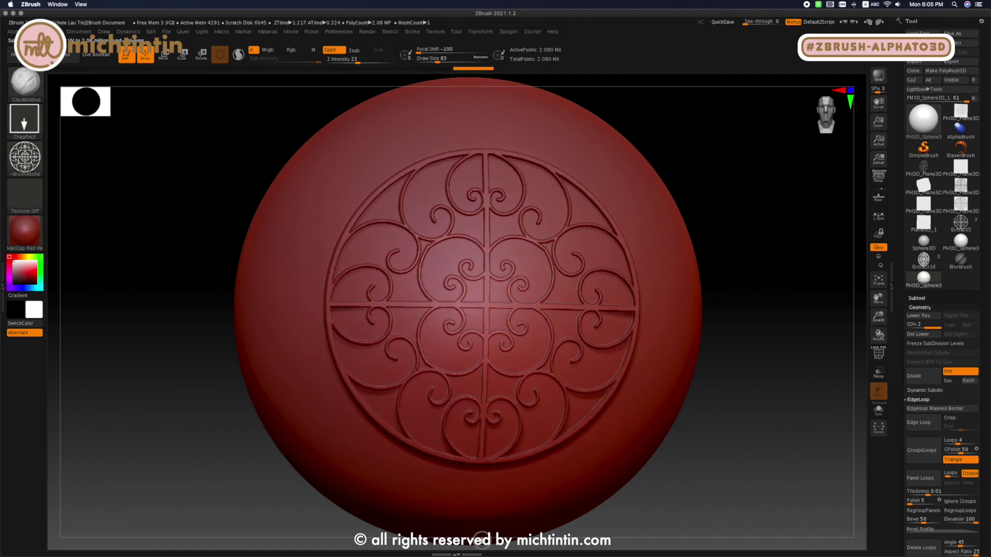